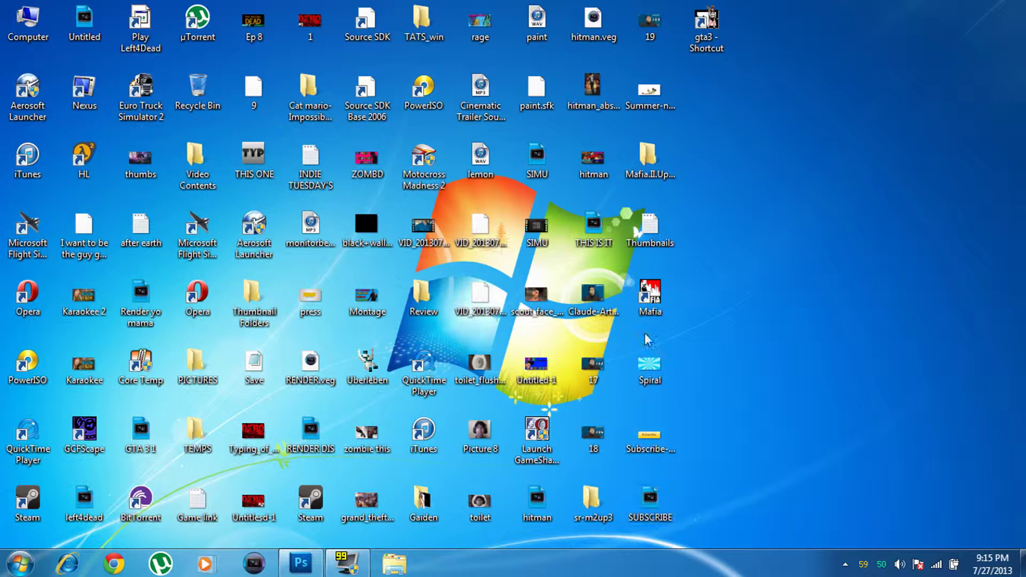
# Open the SUBSCRIBE project in Vegas Pro to examine the finished video outro and its ray background.
pyautogui.doubleClick(645, 497)
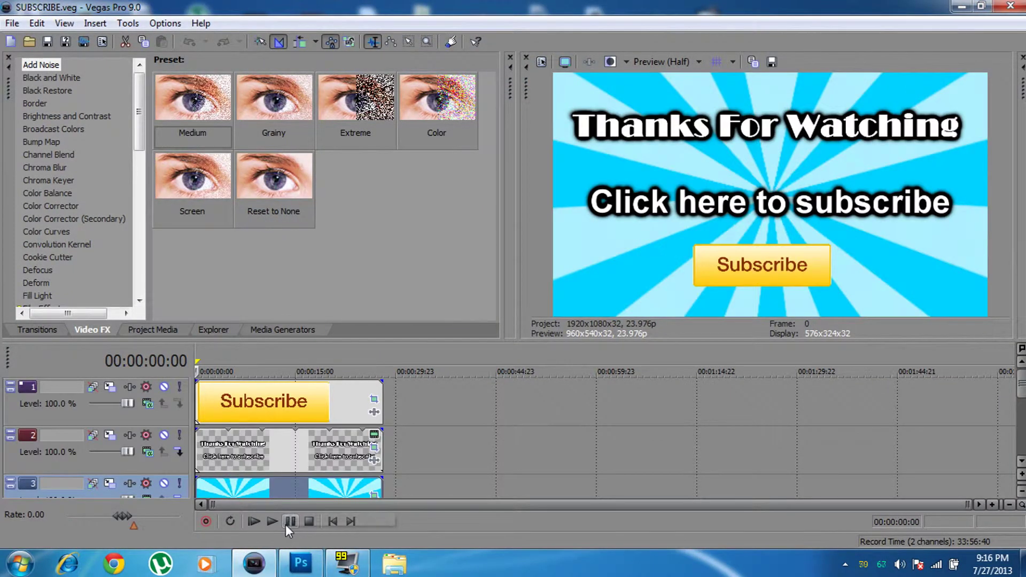
pyautogui.click(285, 524)
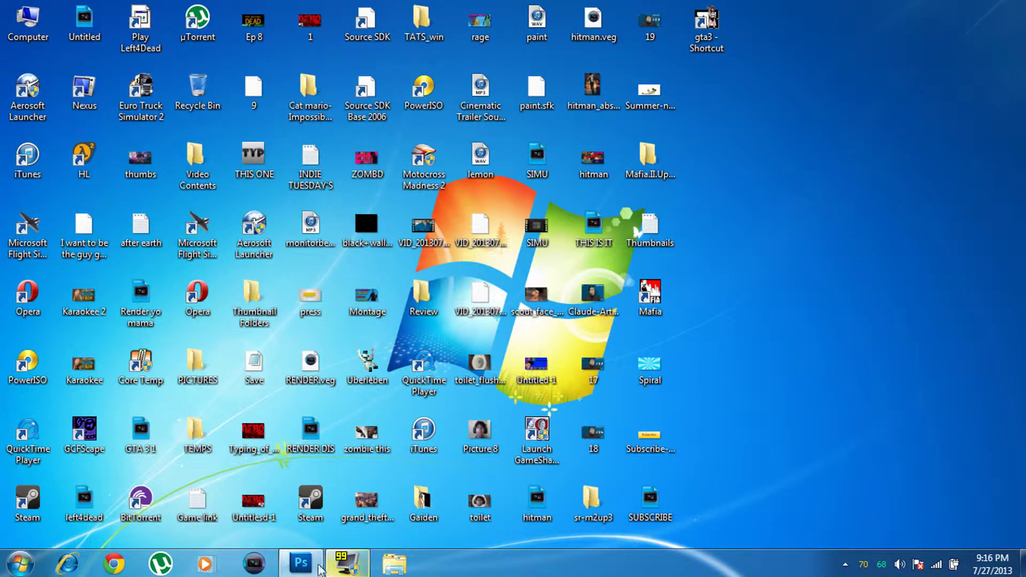
# Switch to Photoshop and create a new 1280 × 720 pixel RGB document at 72 pixels/inch with a white background.
pyautogui.click(302, 563)
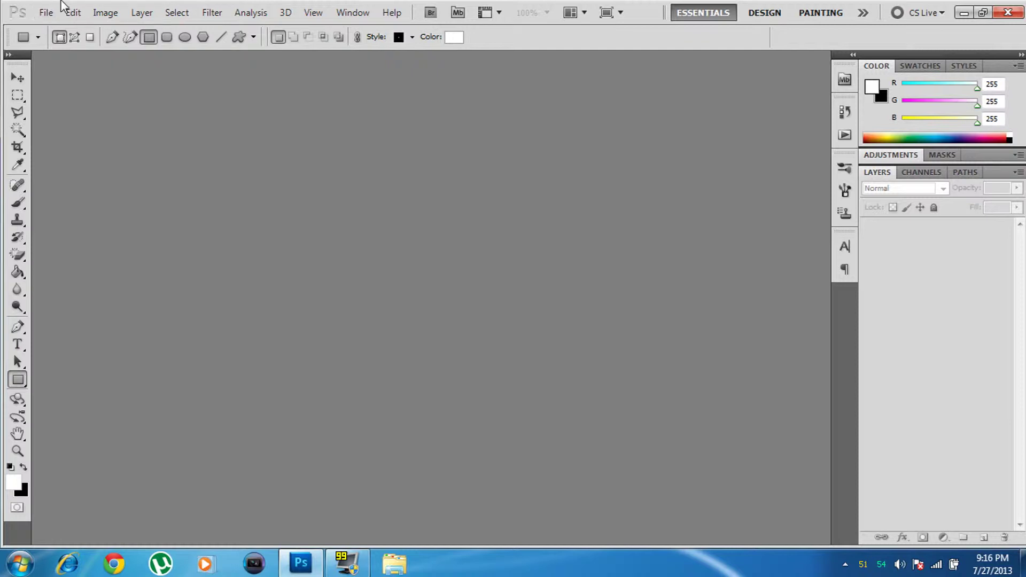
pyautogui.click(45, 12)
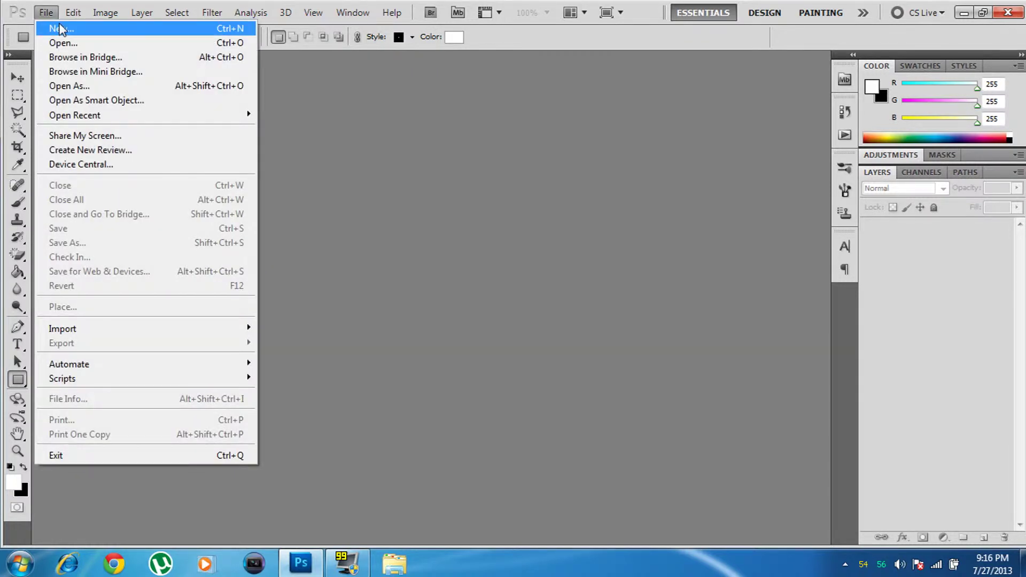
pyautogui.click(53, 27)
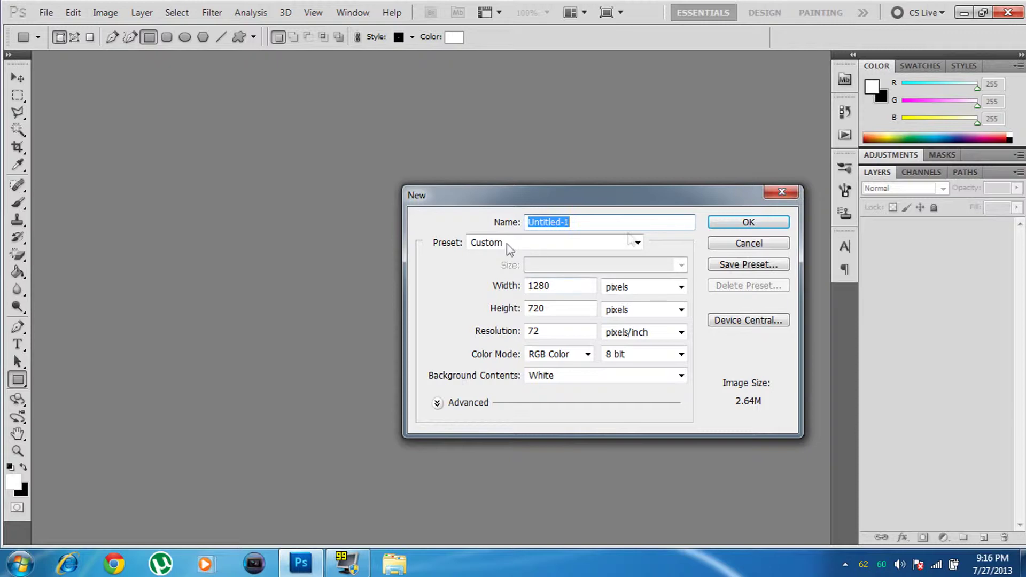
pyautogui.moveTo(561, 193); pyautogui.dragTo(296, 187)
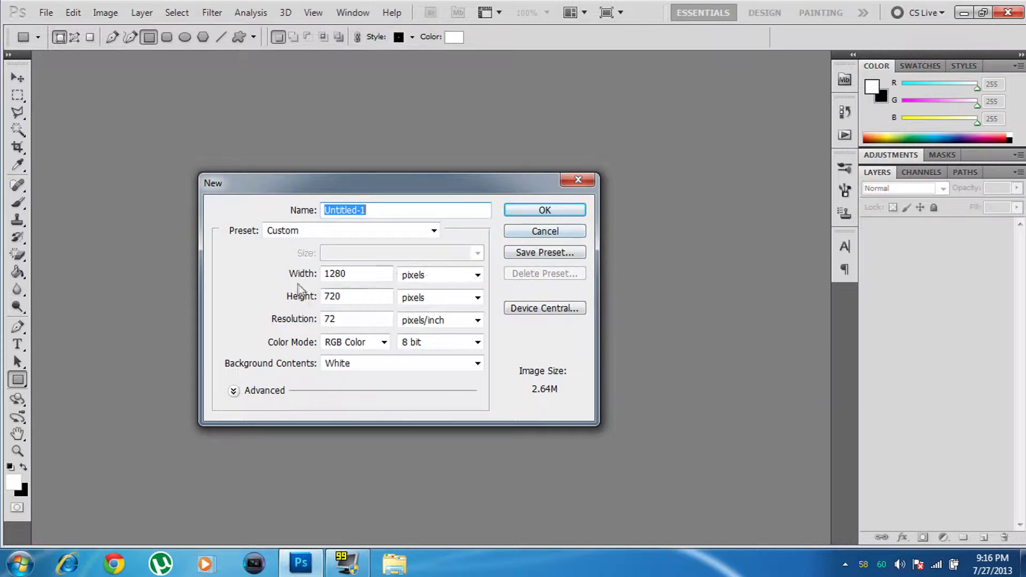
pyautogui.click(533, 213)
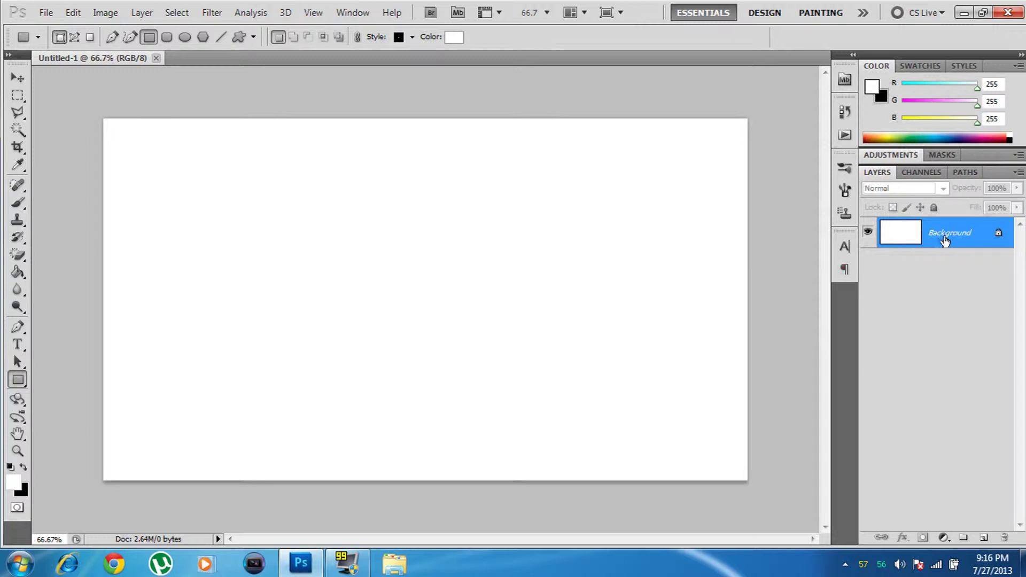
# Convert the Background into a regular layer and draw a rectangle shape covering the whole canvas.
pyautogui.rightClick(912, 235)
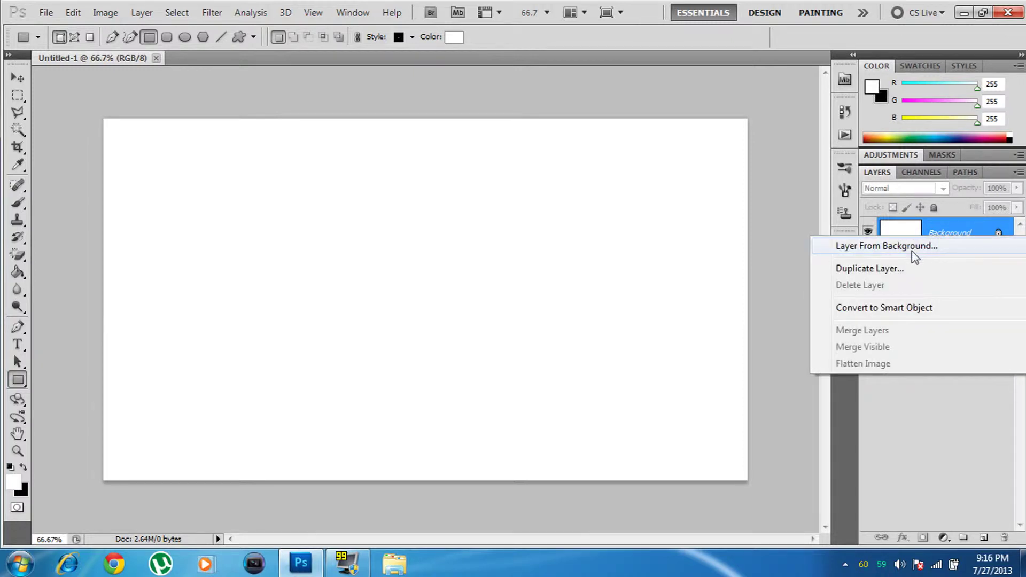
pyautogui.click(911, 245)
pyautogui.click(636, 178)
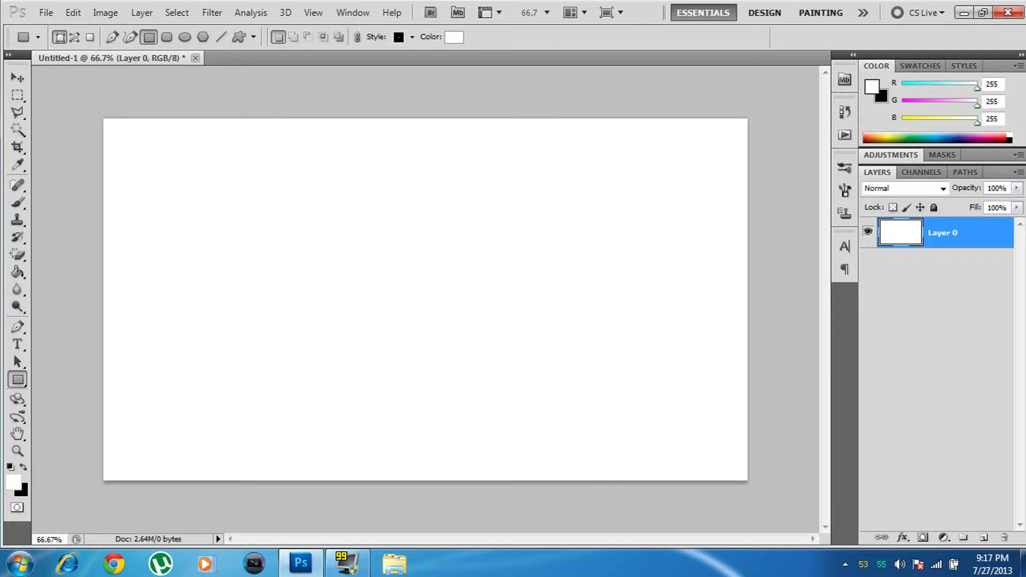
pyautogui.moveTo(122, 146); pyautogui.dragTo(747, 480)
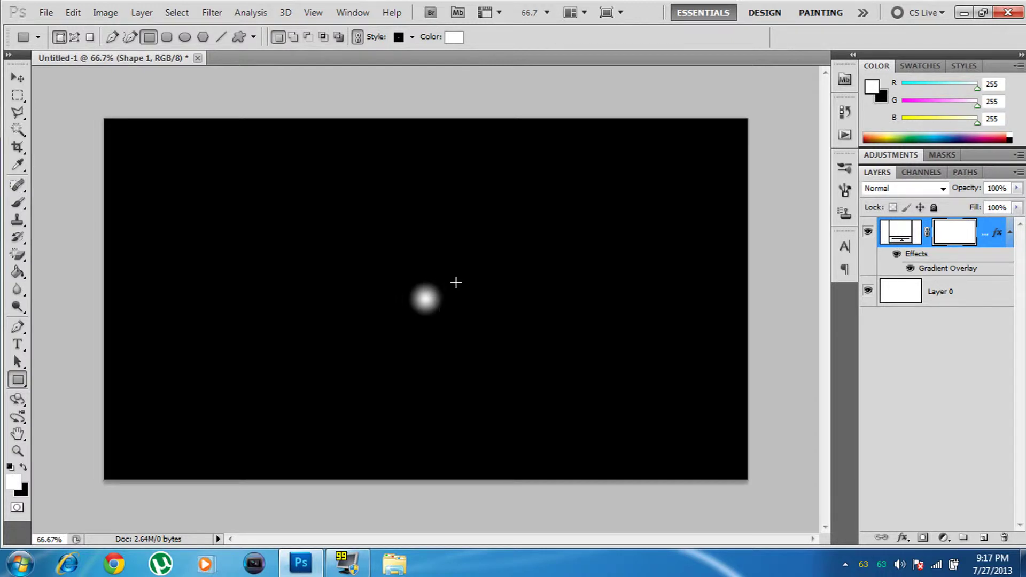
pyautogui.rightClick(916, 235)
pyautogui.click(833, 258)
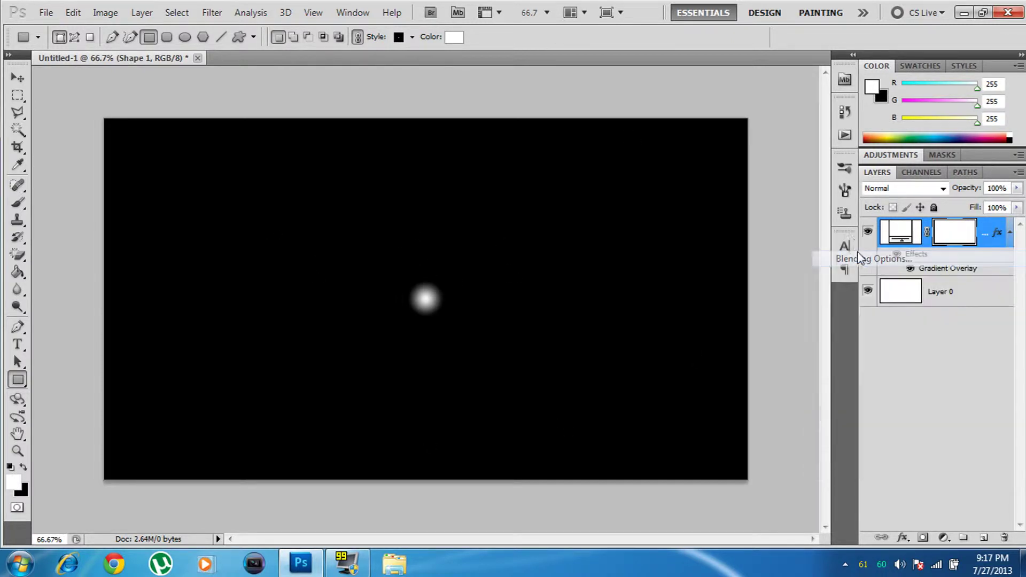
pyautogui.click(616, 354)
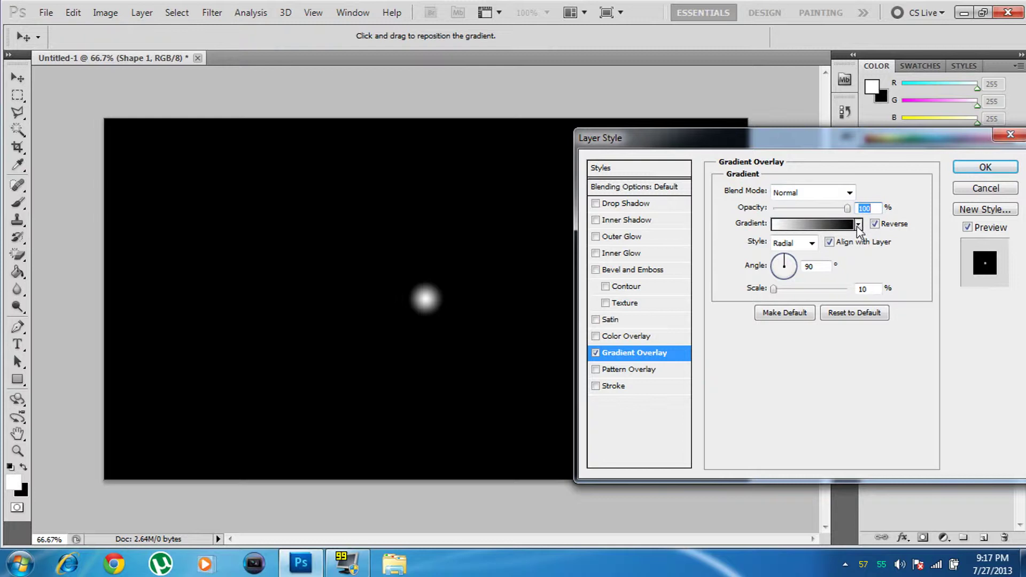
pyautogui.click(875, 223)
pyautogui.moveTo(774, 289); pyautogui.dragTo(850, 292)
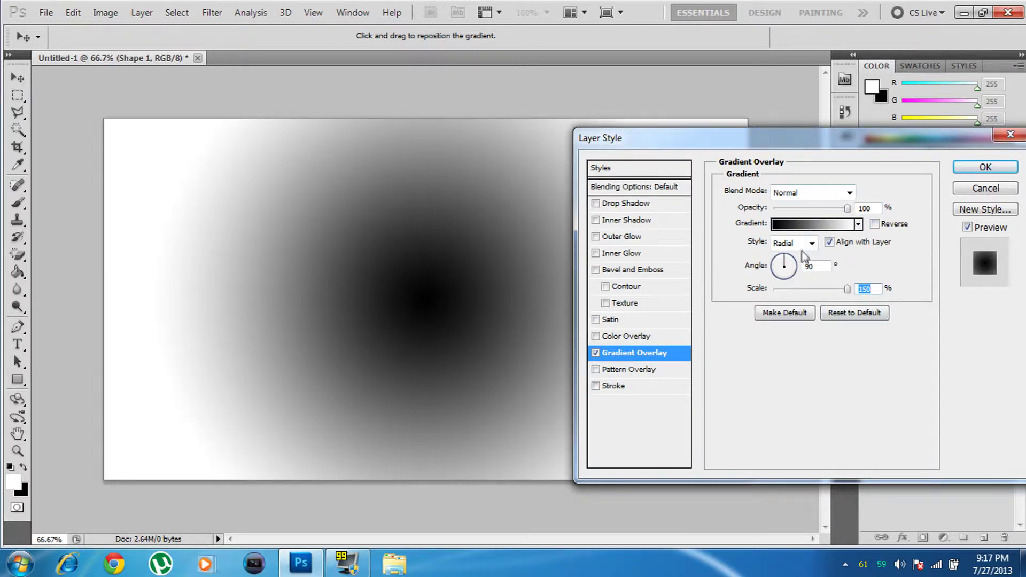
pyautogui.click(793, 243)
pyautogui.click(786, 254)
pyautogui.moveTo(719, 144); pyautogui.dragTo(693, 122)
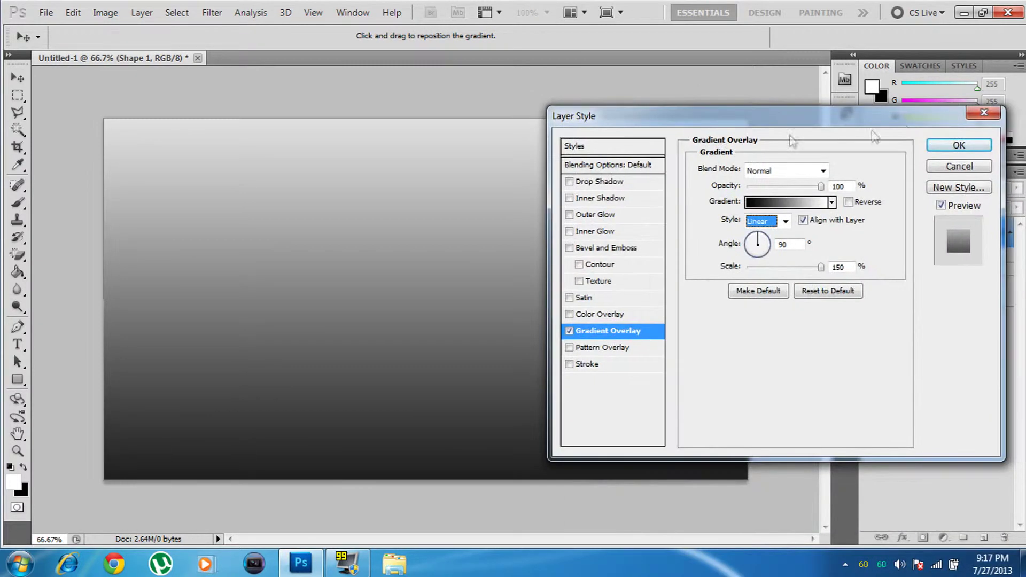
pyautogui.click(984, 113)
# Set the rectangle shape layer's Gradient Overlay to an unreversed Linear style at 150% scale.
pyautogui.rightClick(902, 237)
pyautogui.click(856, 261)
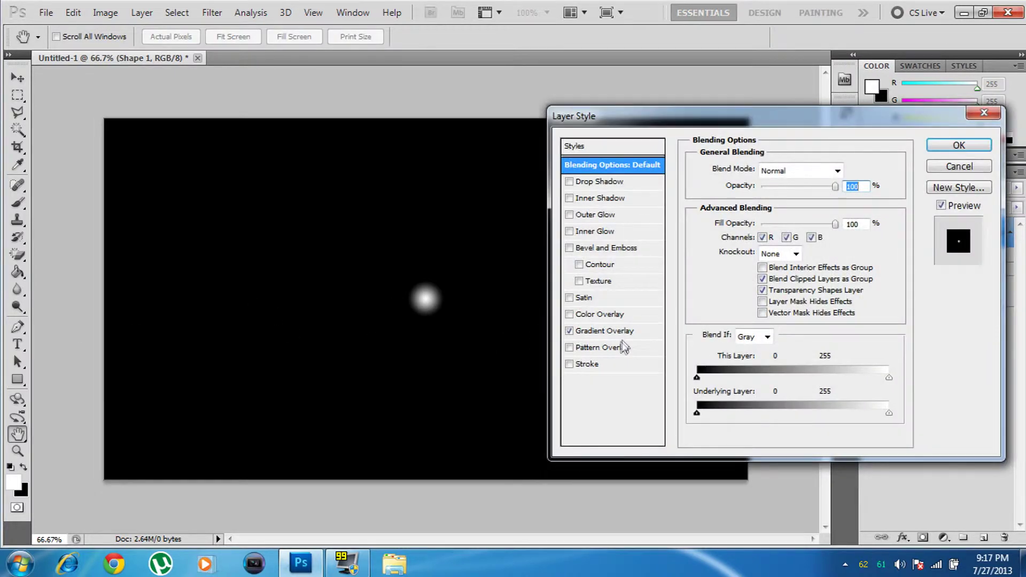
pyautogui.click(631, 333)
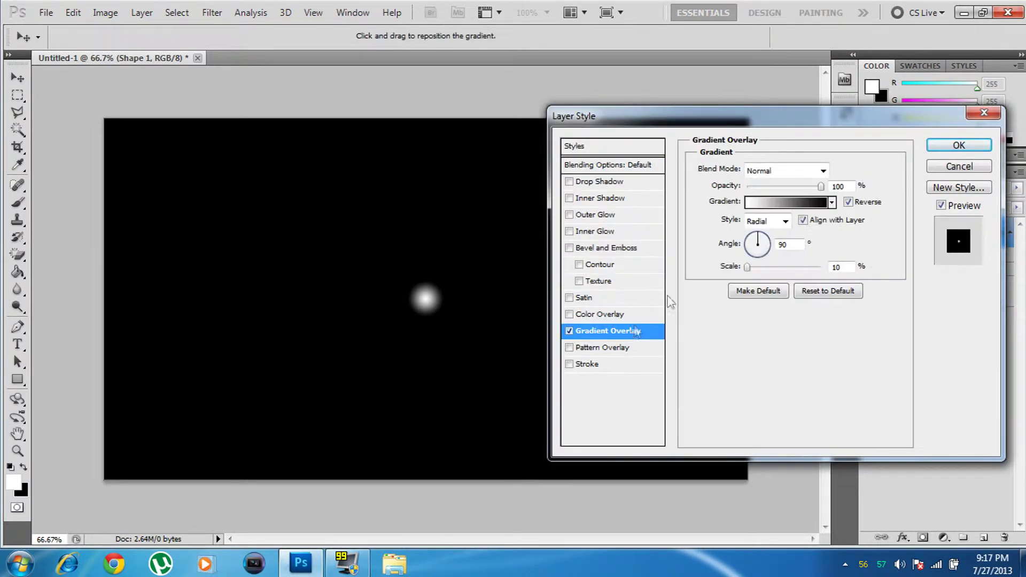
pyautogui.click(752, 174)
pyautogui.click(752, 175)
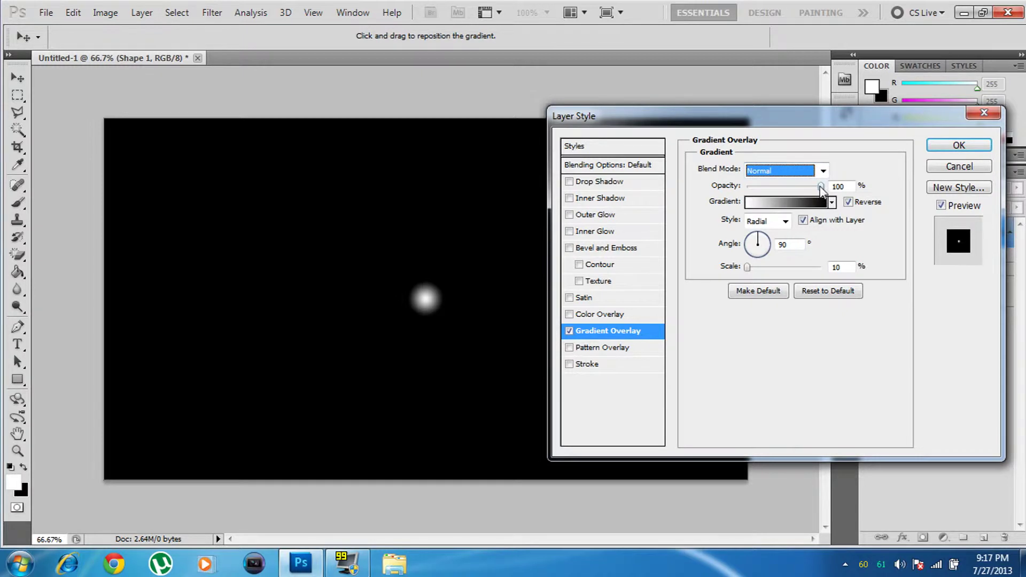
pyautogui.click(848, 203)
pyautogui.click(768, 221)
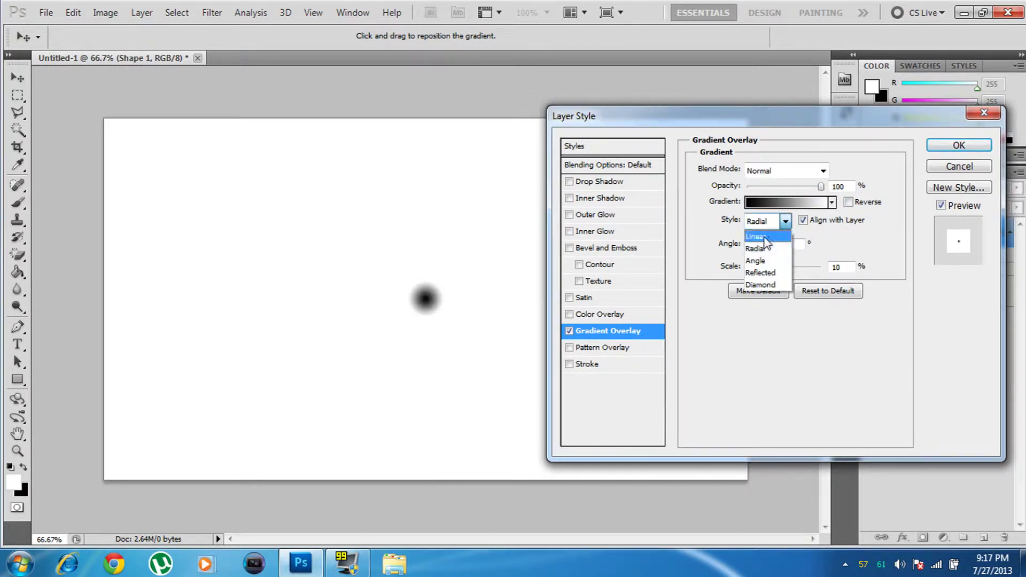
pyautogui.click(765, 233)
pyautogui.moveTo(748, 267); pyautogui.dragTo(844, 268)
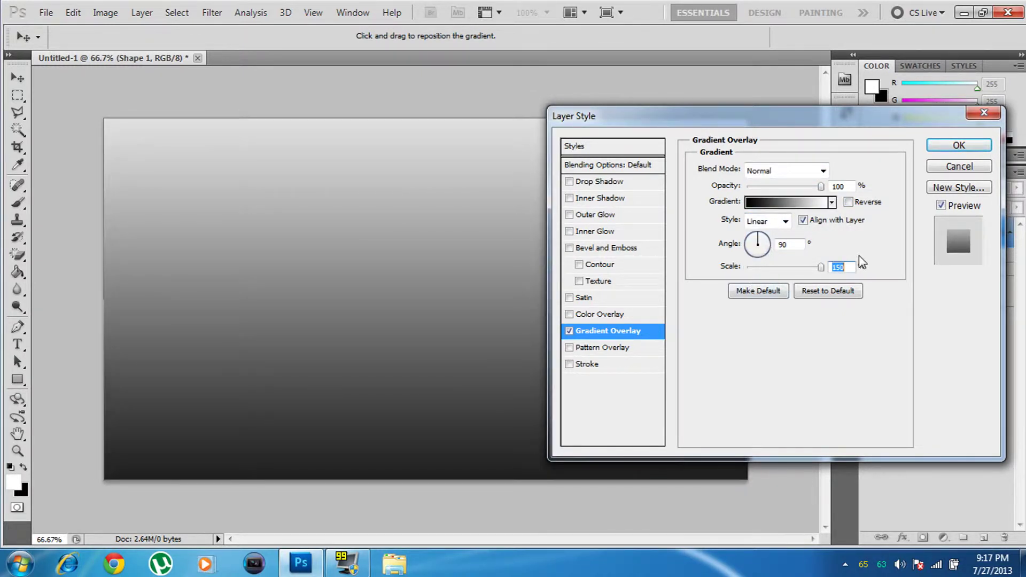
pyautogui.moveTo(716, 111)
pyautogui.mouseDown()
pyautogui.moveTo(1018, 161)
pyautogui.moveTo(783, 124)
pyautogui.moveTo(715, 125)
pyautogui.mouseUp()
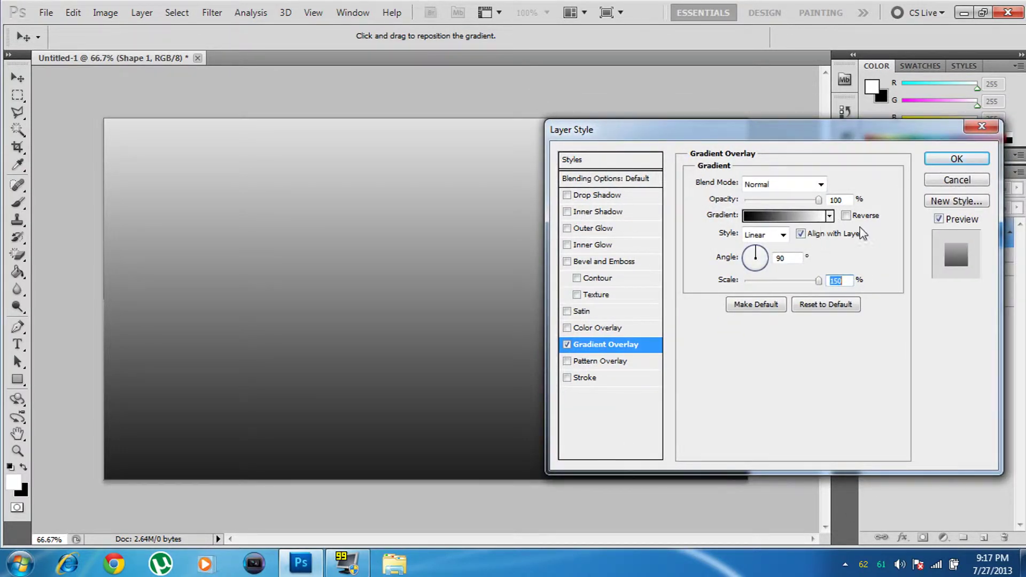
# Set the shape's Gradient Overlay to a reversed Radial style at 10% scale and apply the layer style.
pyautogui.click(846, 216)
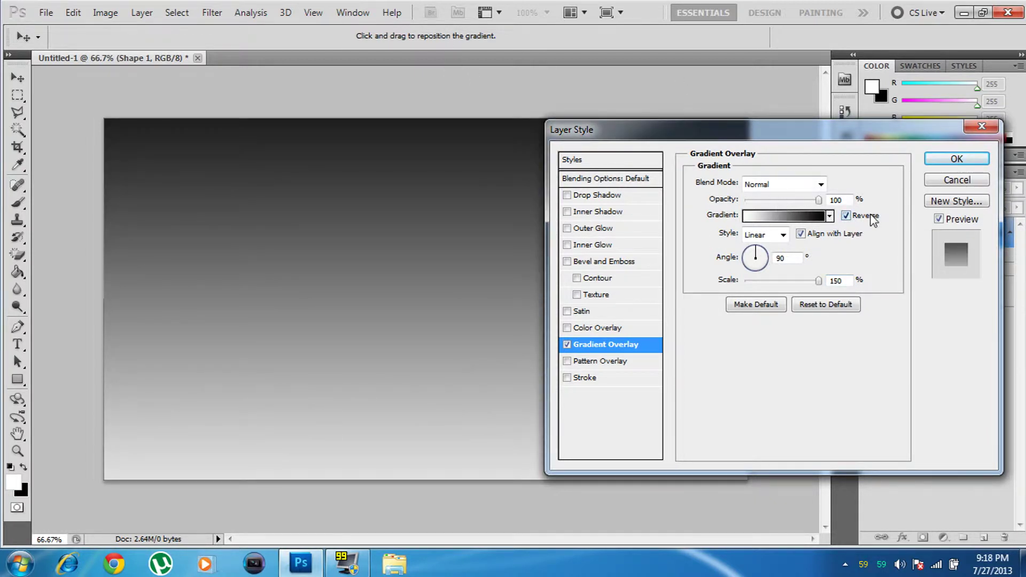
pyautogui.click(781, 239)
pyautogui.click(762, 258)
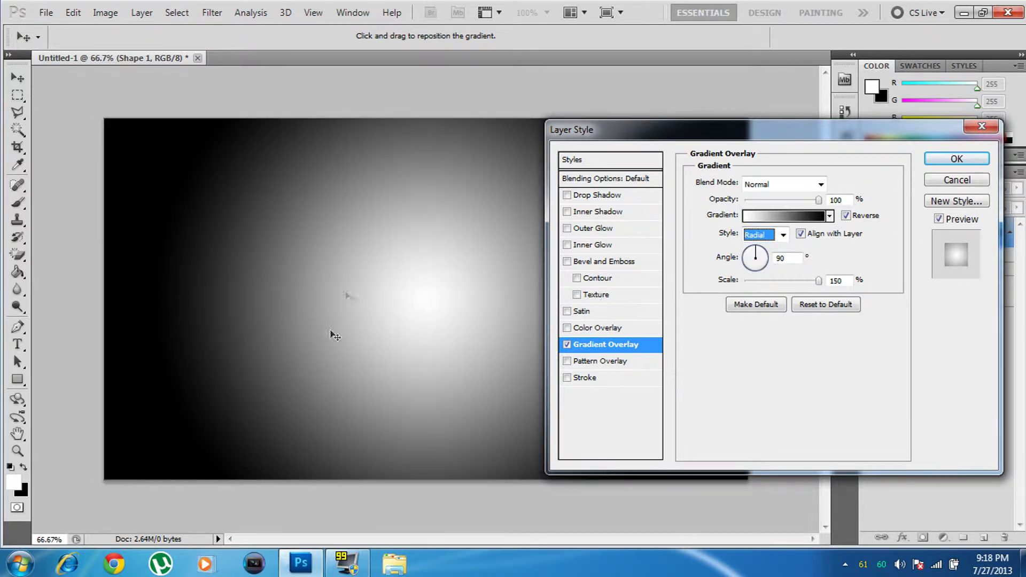
pyautogui.moveTo(818, 281); pyautogui.dragTo(707, 291)
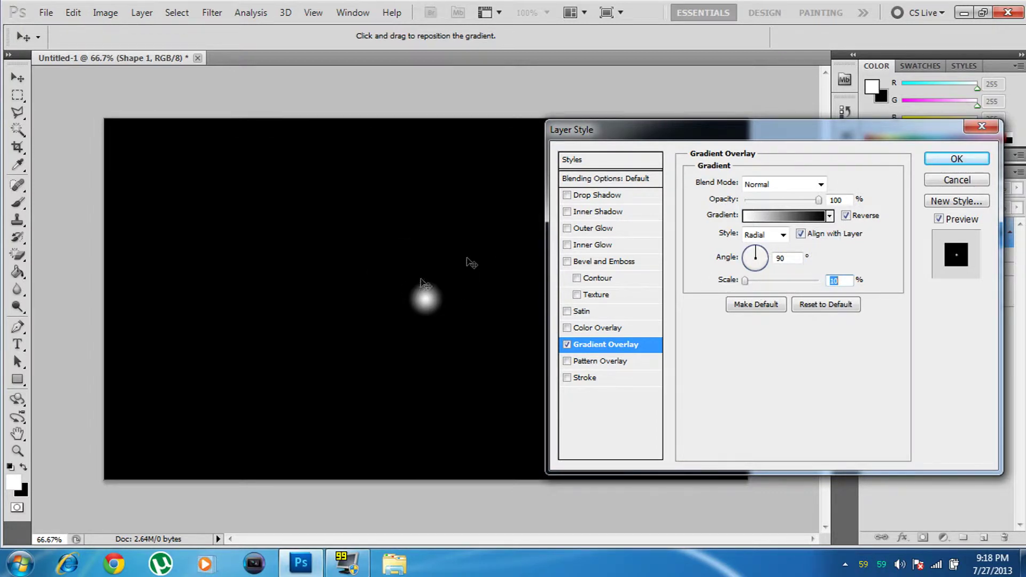
pyautogui.click(848, 216)
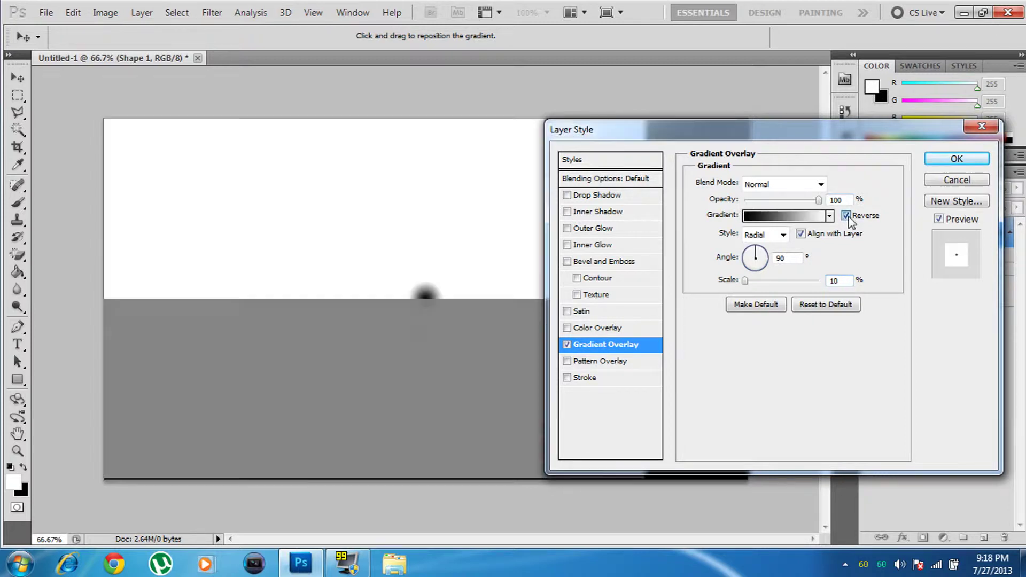
pyautogui.click(846, 216)
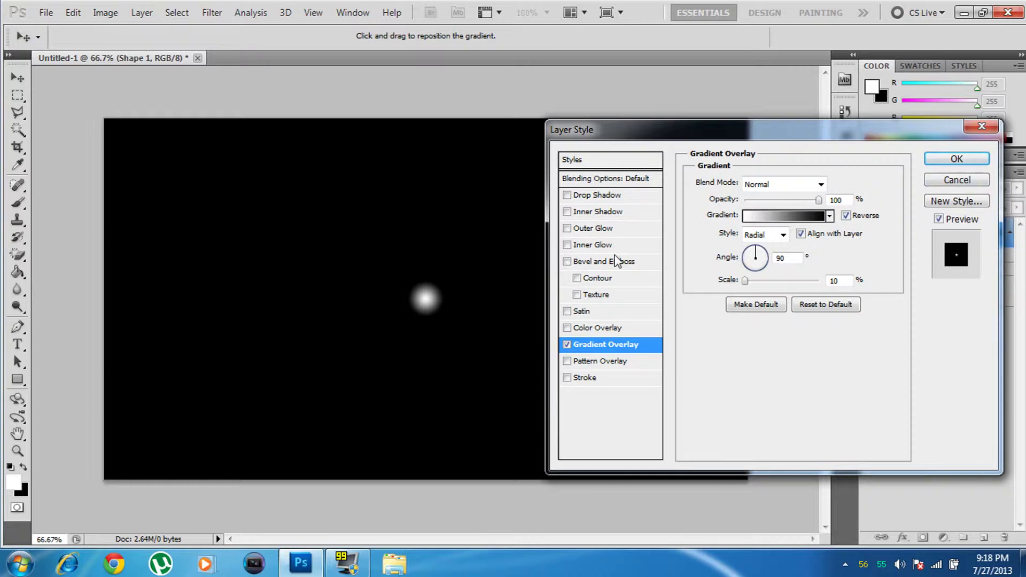
pyautogui.moveTo(860, 134); pyautogui.dragTo(830, 169)
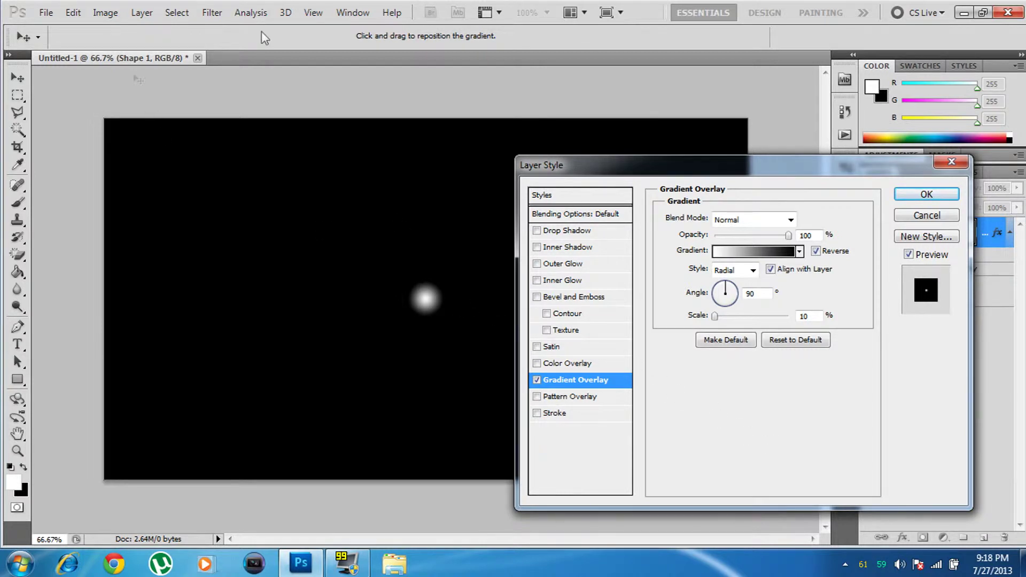
pyautogui.moveTo(884, 159); pyautogui.dragTo(729, 168)
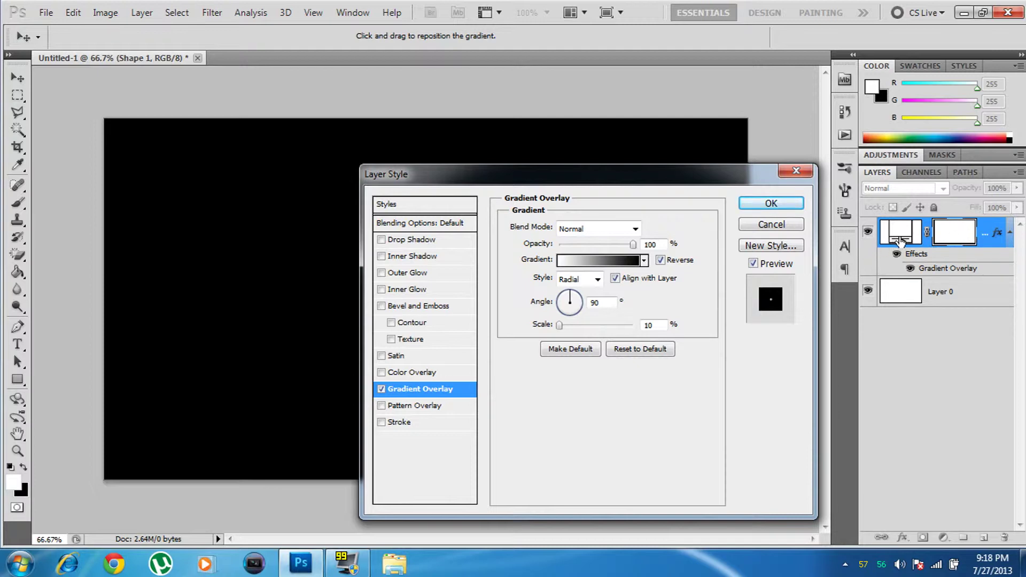
pyautogui.press('Return')
# Examine the Gradient Overlay settings in the shape layer's blending options without changing them.
pyautogui.rightClick(903, 242)
pyautogui.rightClick(953, 237)
pyautogui.rightClick(915, 223)
pyautogui.click(890, 248)
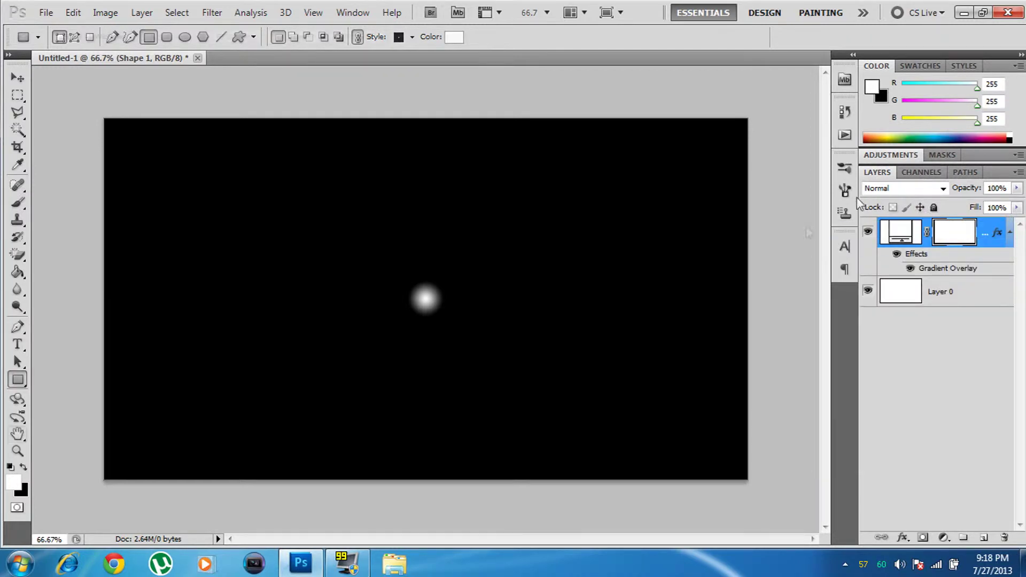
pyautogui.click(402, 393)
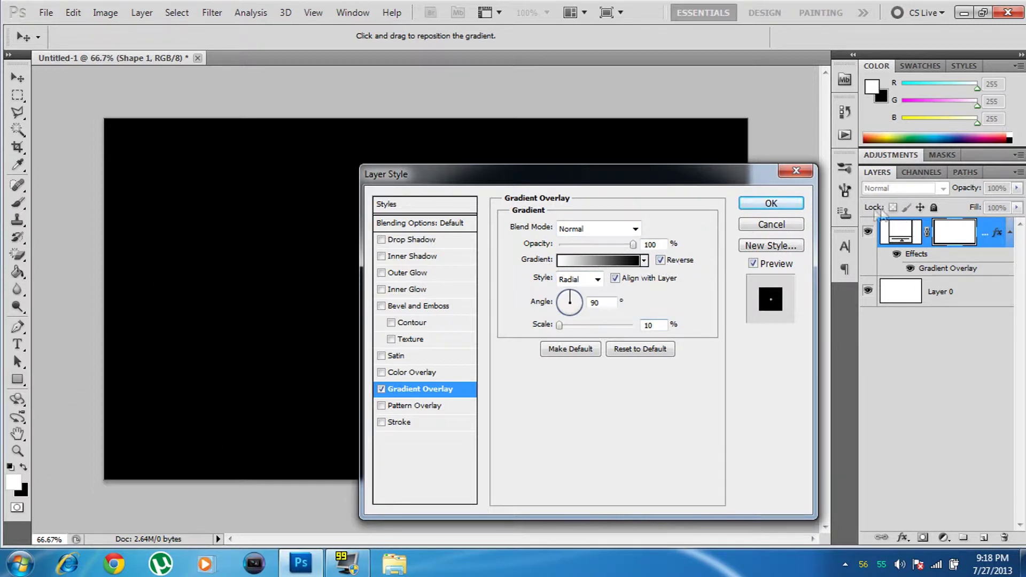
pyautogui.click(771, 225)
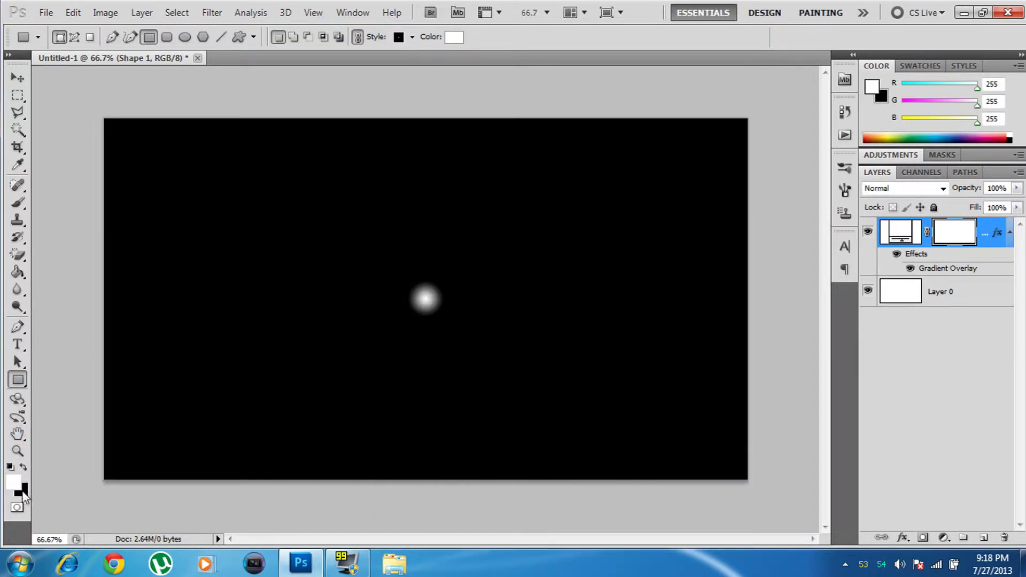
pyautogui.rightClick(910, 235)
pyautogui.click(858, 260)
pyautogui.click(412, 389)
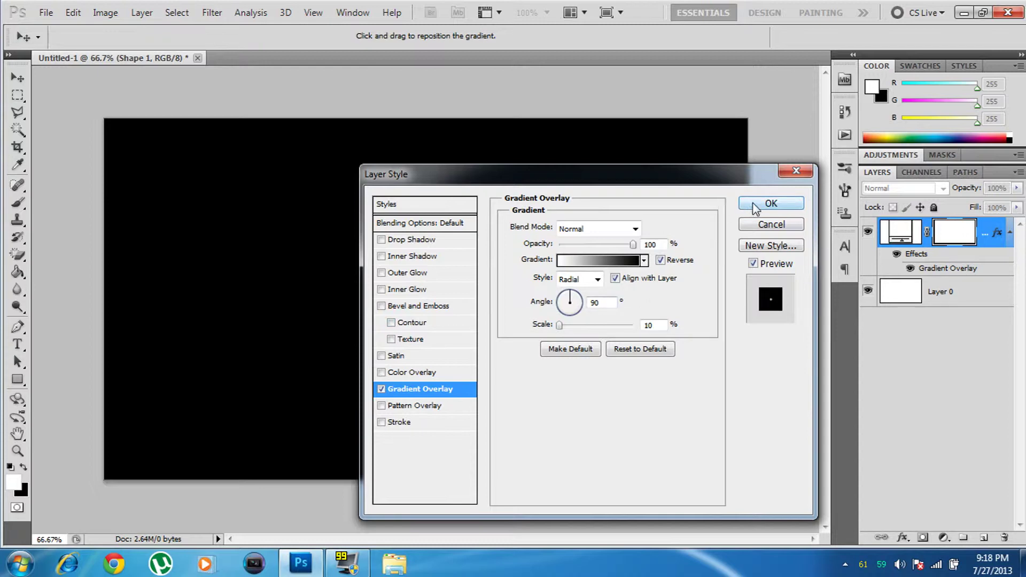
pyautogui.click(770, 204)
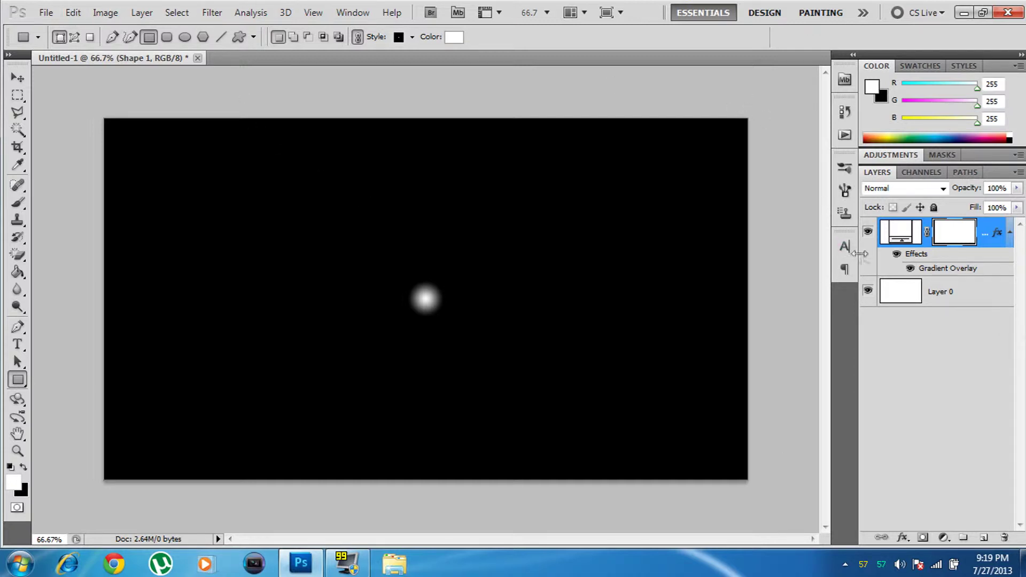
# Delete the white Layer 0 beneath the shape layer.
pyautogui.click(936, 293)
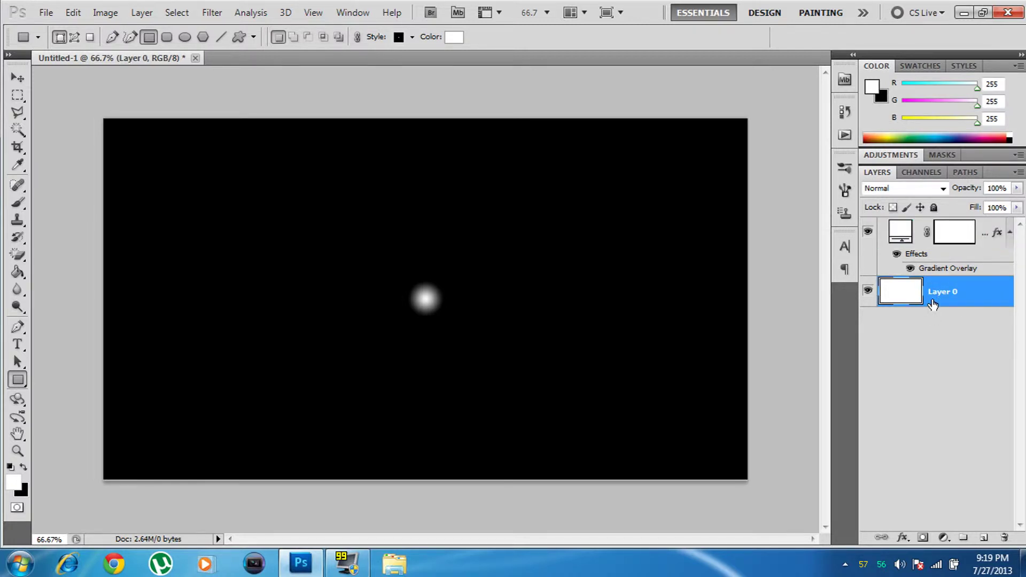
pyautogui.press('Delete')
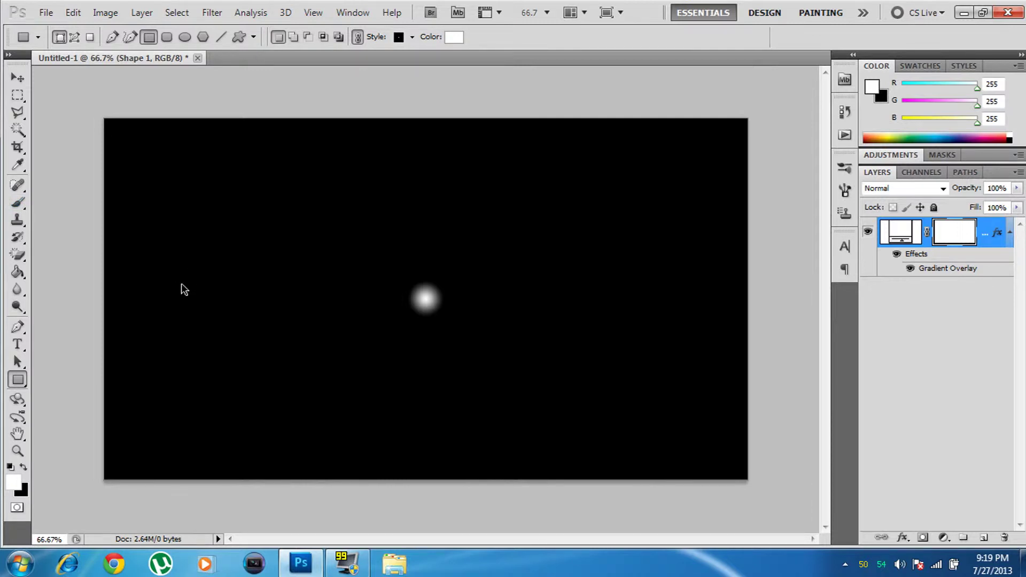
# Free-transform the rectangle shape, nudging its right side outward to meet the canvas edge.
pyautogui.hotkey('ctrl', 't')
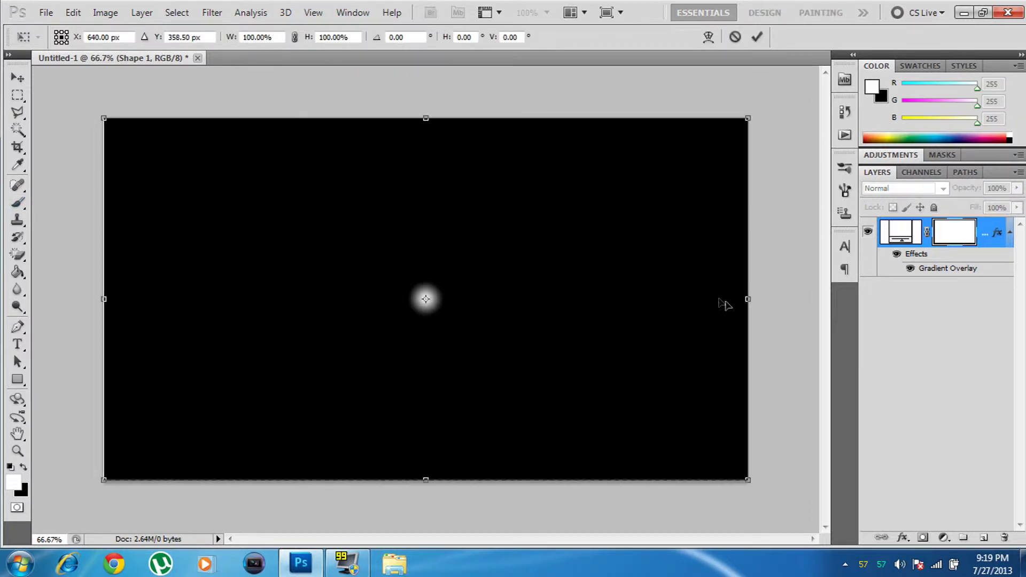
pyautogui.moveTo(747, 299)
pyautogui.mouseDown()
pyautogui.moveTo(758, 299)
pyautogui.moveTo(748, 299)
pyautogui.mouseUp()
pyautogui.press('Return')
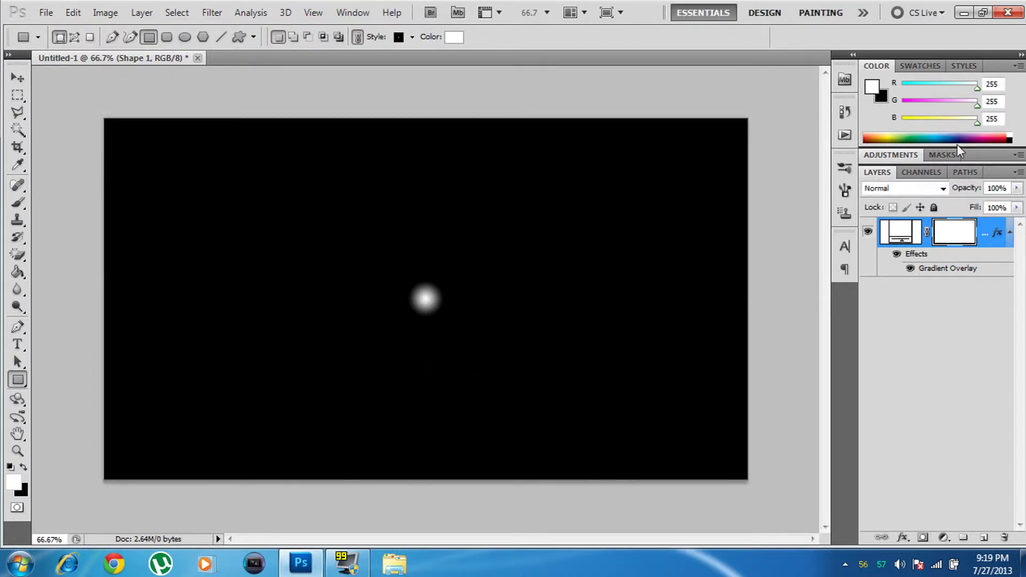
# Add a new empty layer above the rectangle shape layer.
pyautogui.click(984, 539)
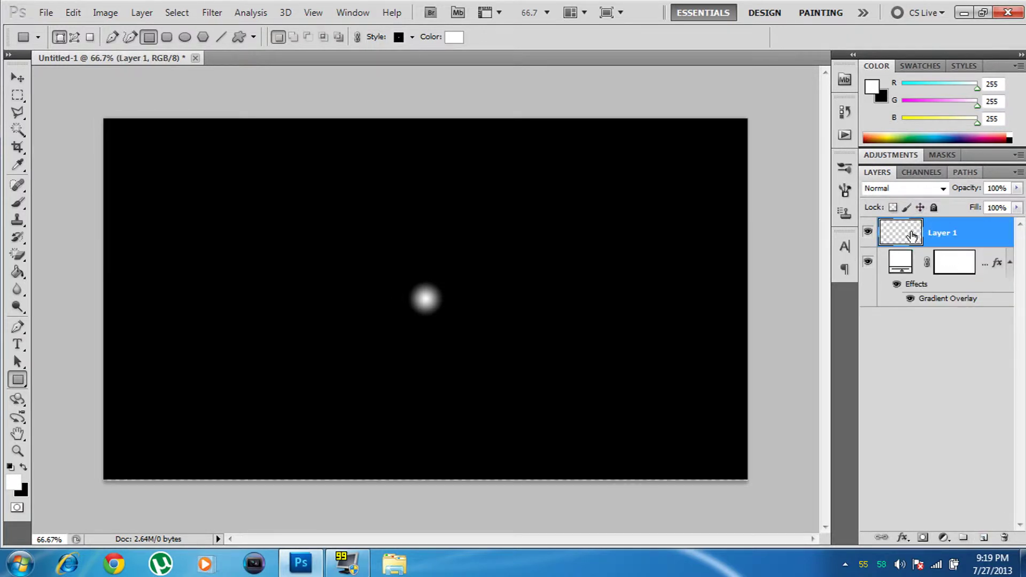
pyautogui.click(211, 13)
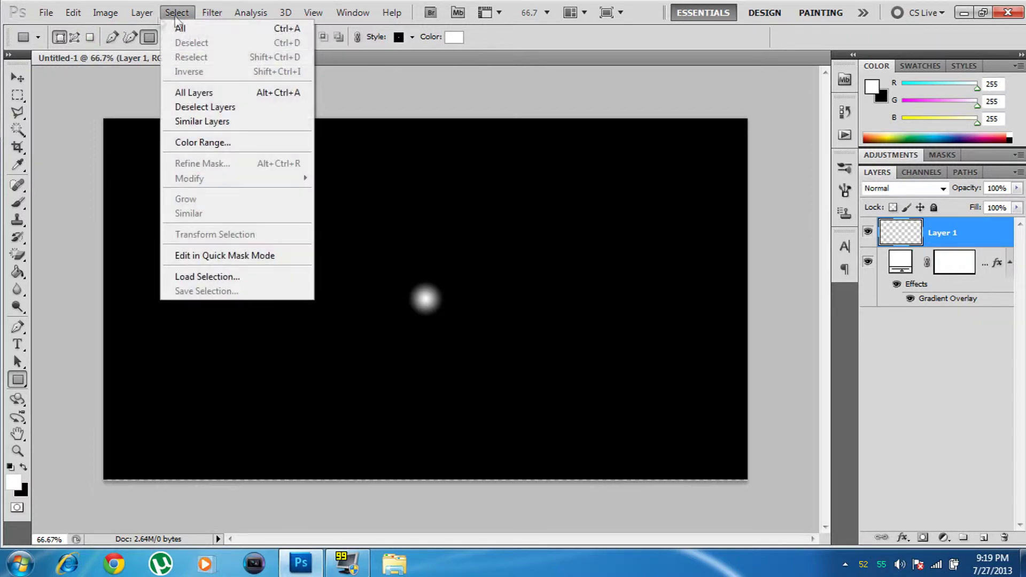
pyautogui.press('Escape')
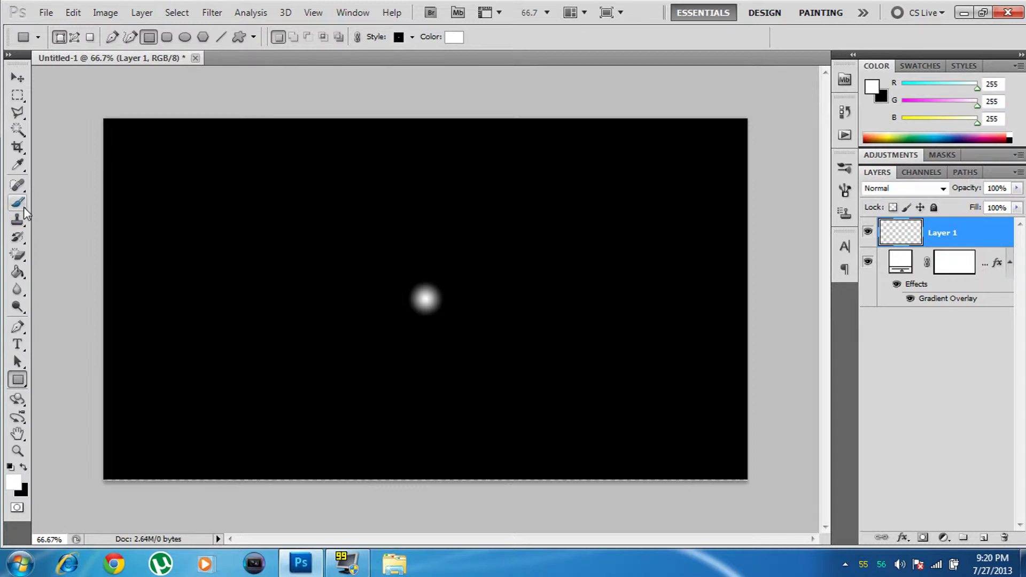
# Choose the 1800 px starburst brush tip for the History Brush tool.
pyautogui.click(19, 242)
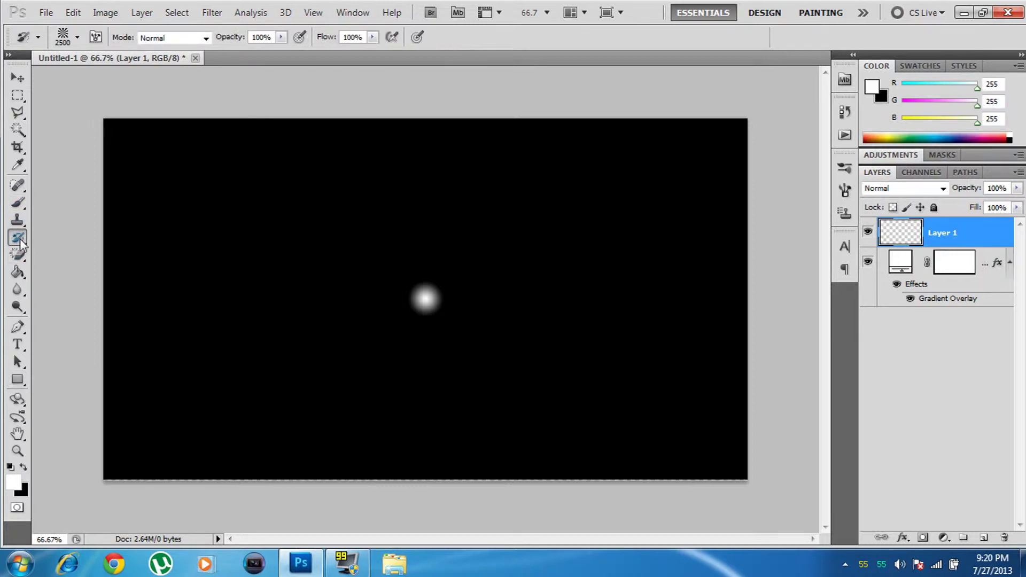
pyautogui.click(78, 38)
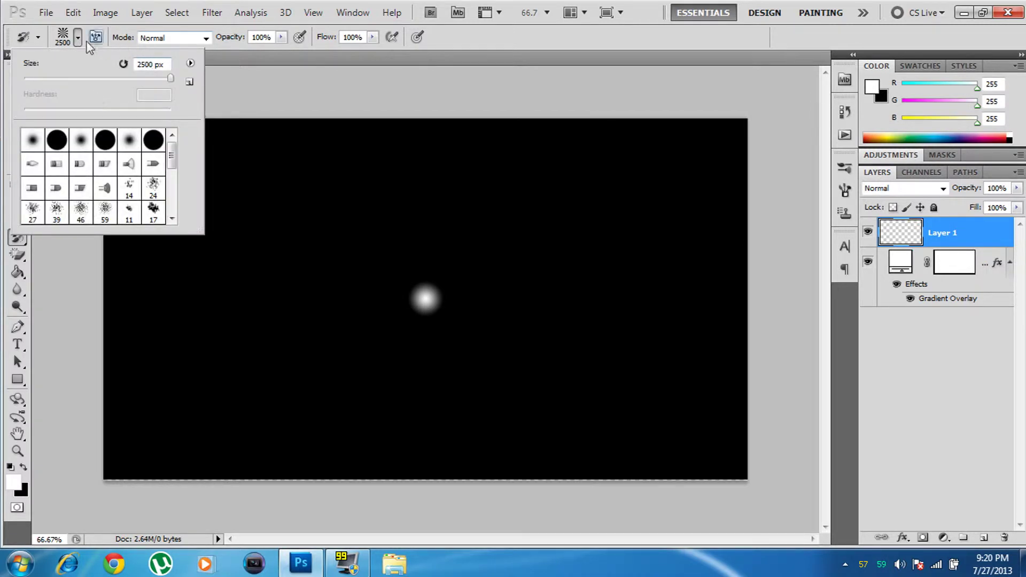
pyautogui.moveTo(172, 155); pyautogui.dragTo(183, 210)
pyautogui.click(32, 219)
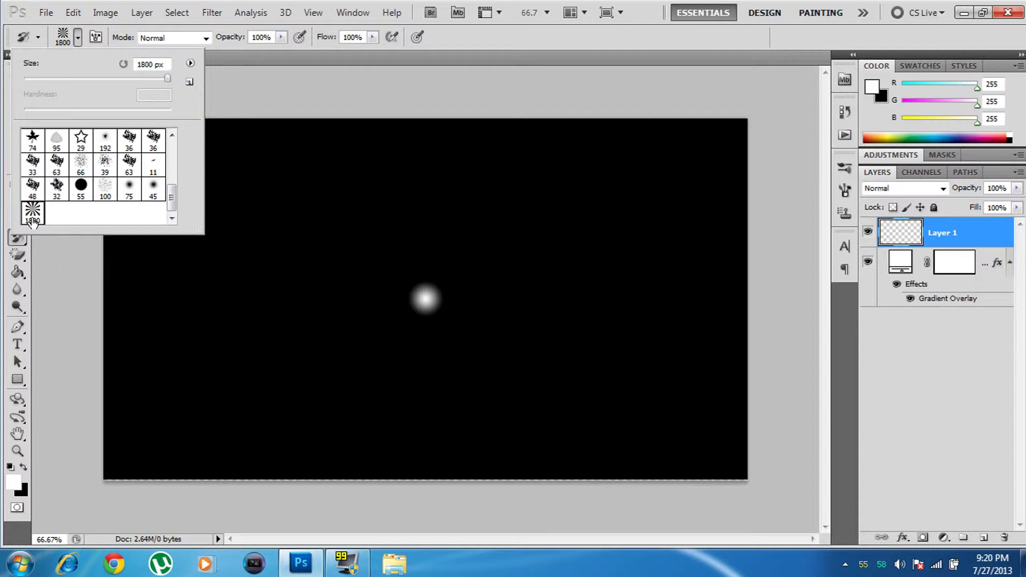
pyautogui.doubleClick(31, 219)
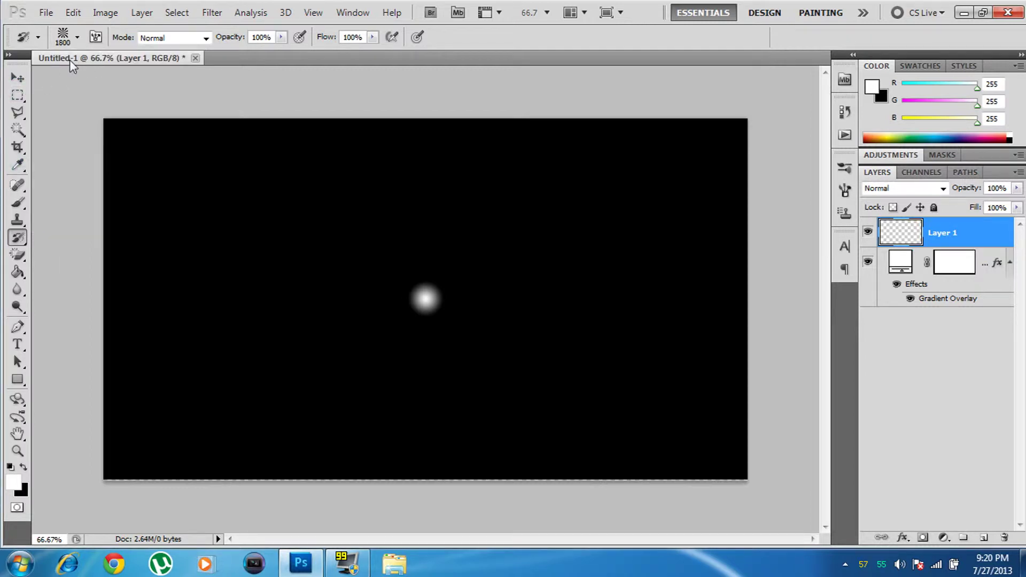
pyautogui.click(39, 38)
pyautogui.scroll(-2, 123, 94)
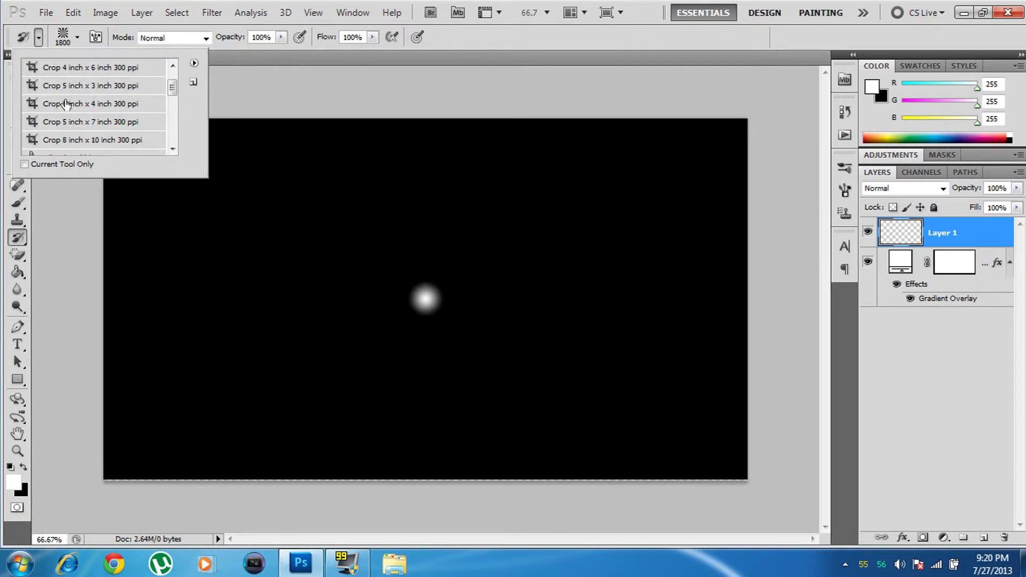
pyautogui.scroll(-1, 123, 94)
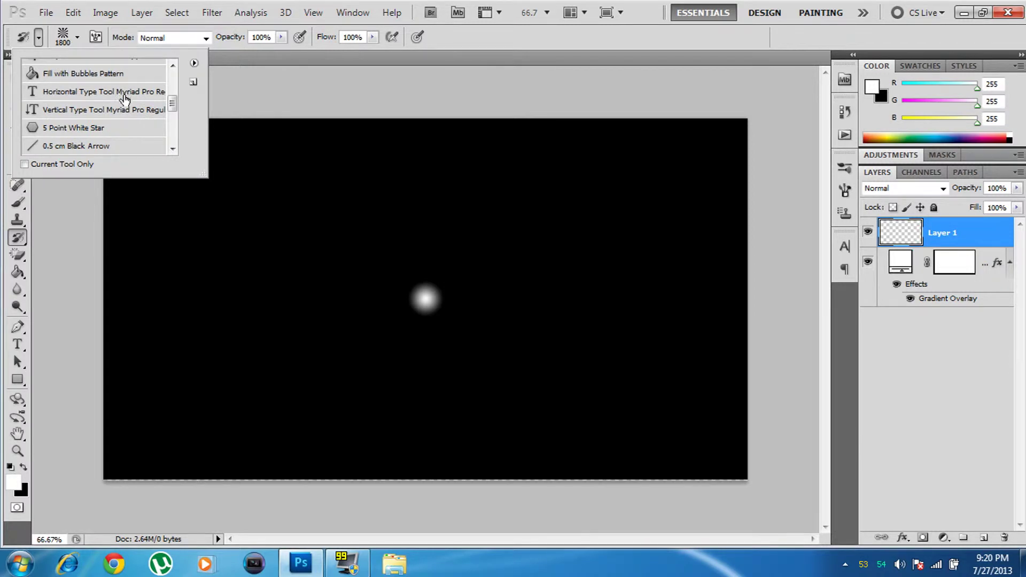
pyautogui.scroll(-1, 124, 100)
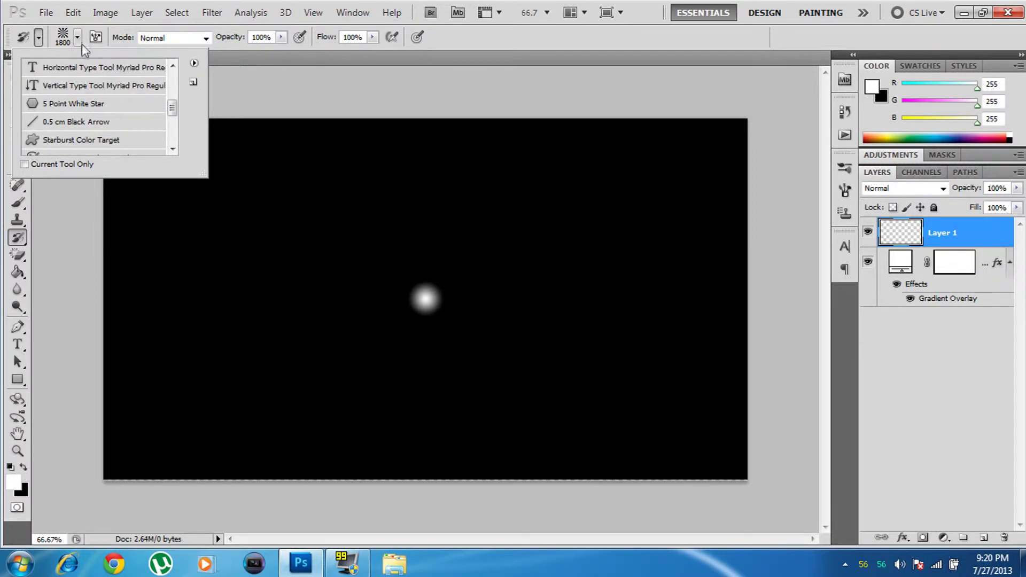
pyautogui.click(39, 38)
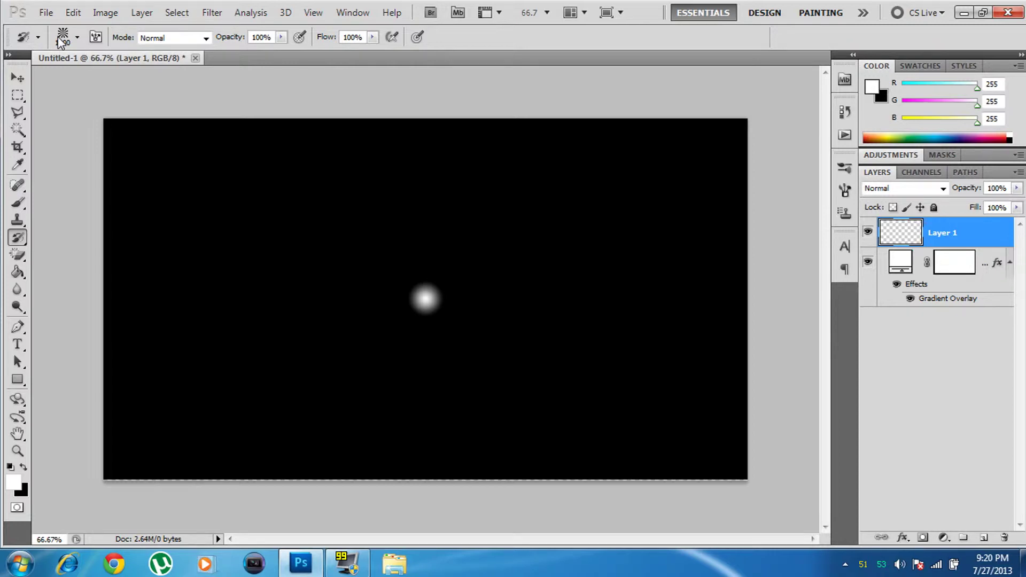
# Switch to Windows Explorer and browse to the Adobe folder inside Program Files on Local Disk (C:).
pyautogui.click(20, 564)
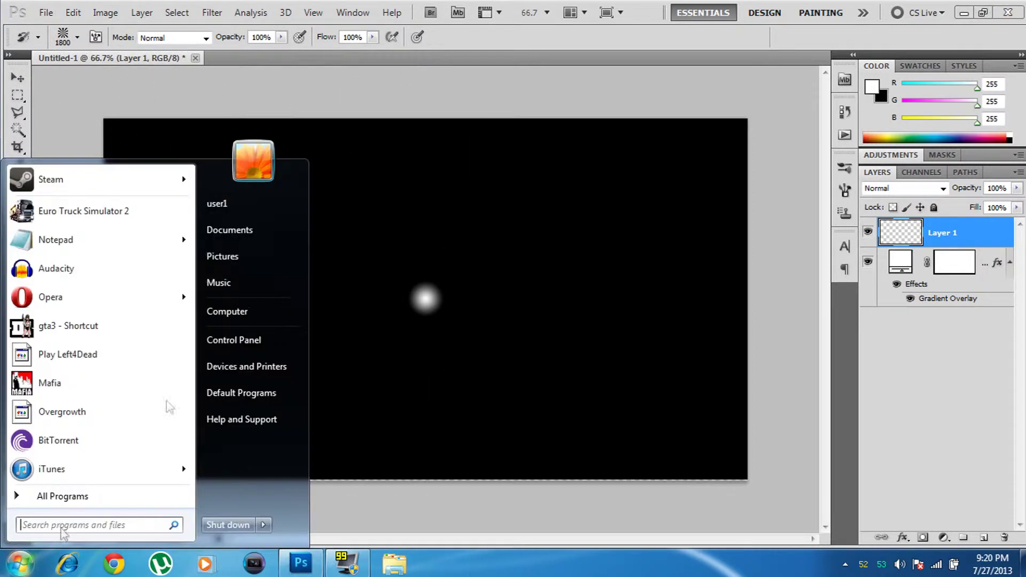
pyautogui.click(222, 313)
pyautogui.doubleClick(589, 246)
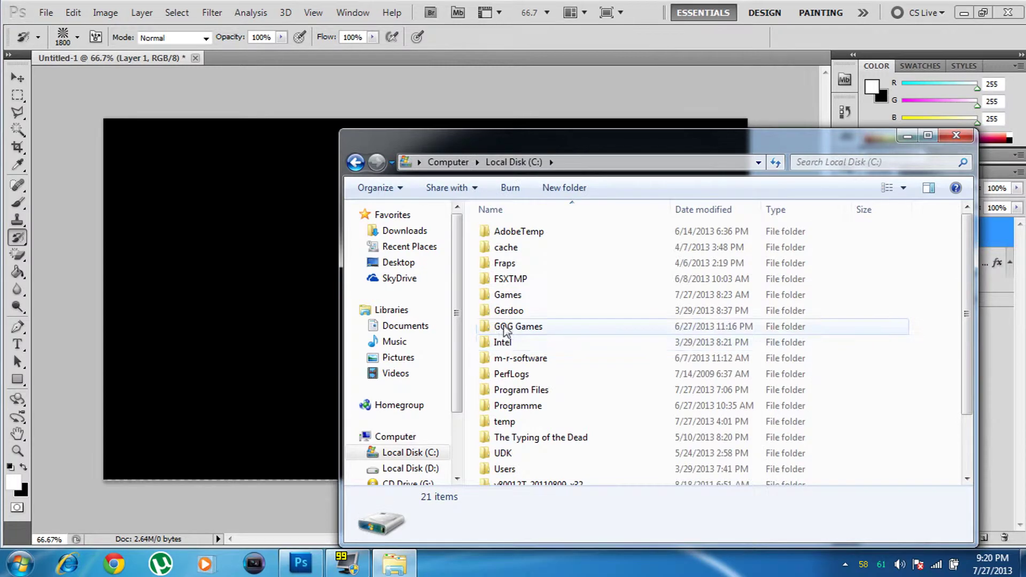
pyautogui.doubleClick(539, 390)
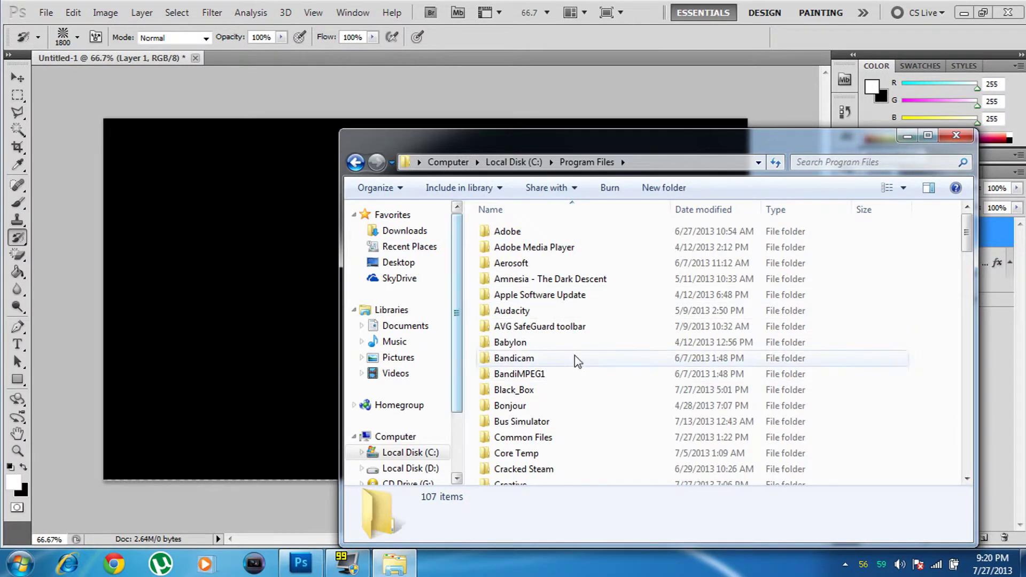
pyautogui.press('Down')
pyautogui.press('Down')
pyautogui.doubleClick(507, 231)
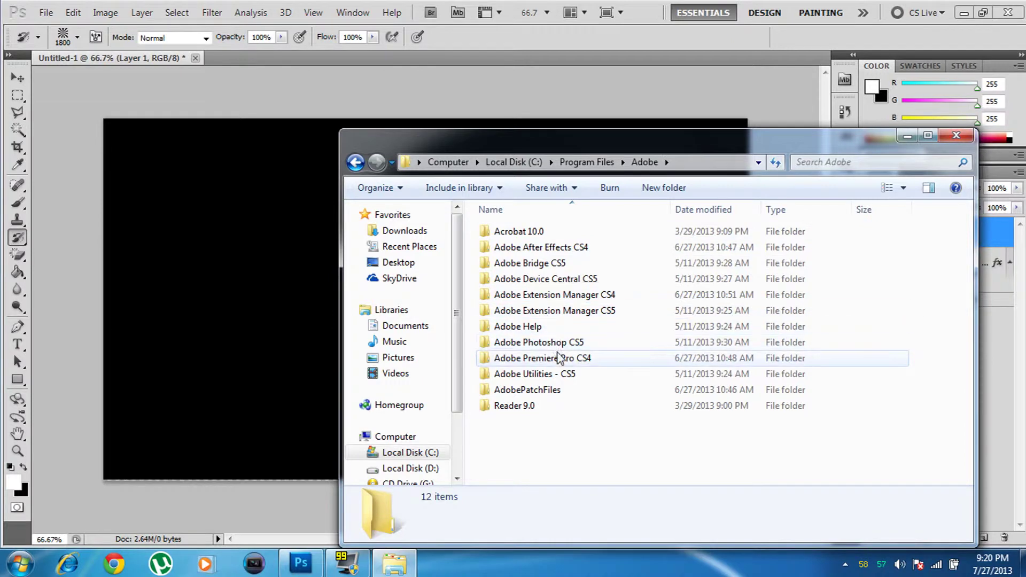
# Locate the Starburst brush file in Adobe Photoshop CS5's Presets\Brushes folder and close the Explorer window.
pyautogui.click(559, 358)
pyautogui.doubleClick(510, 342)
pyautogui.doubleClick(521, 341)
pyautogui.doubleClick(521, 263)
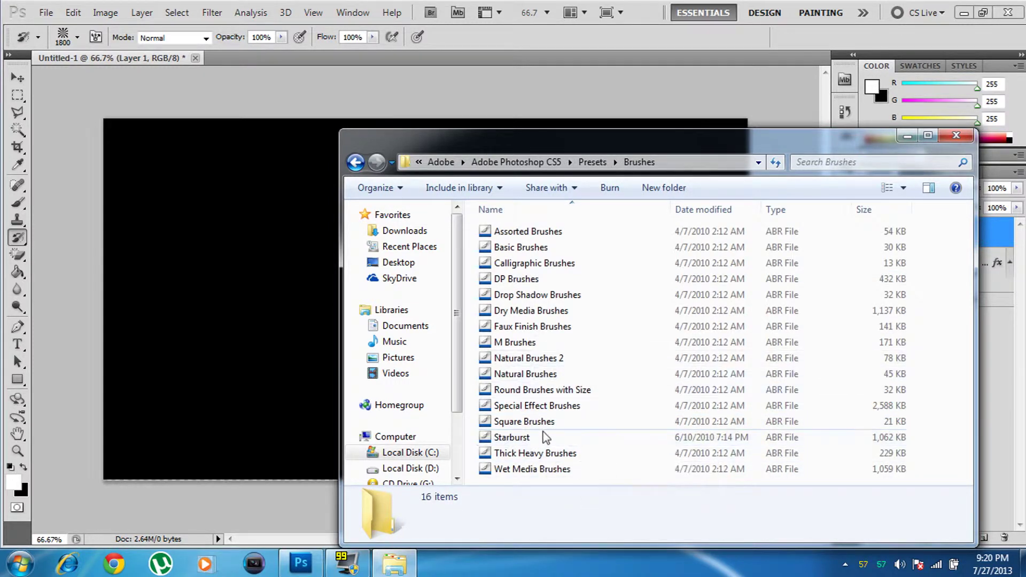
pyautogui.click(524, 440)
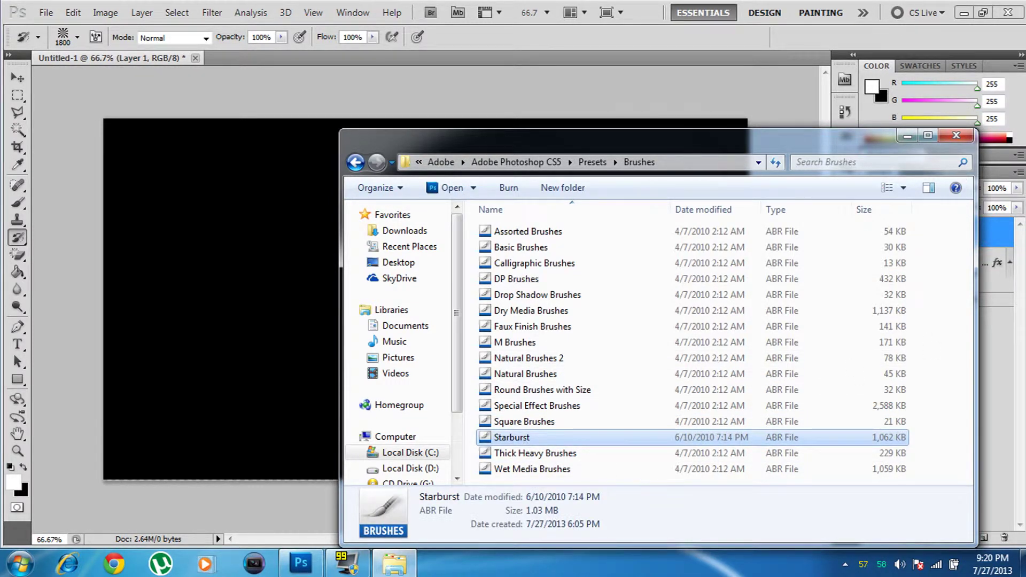
pyautogui.click(957, 135)
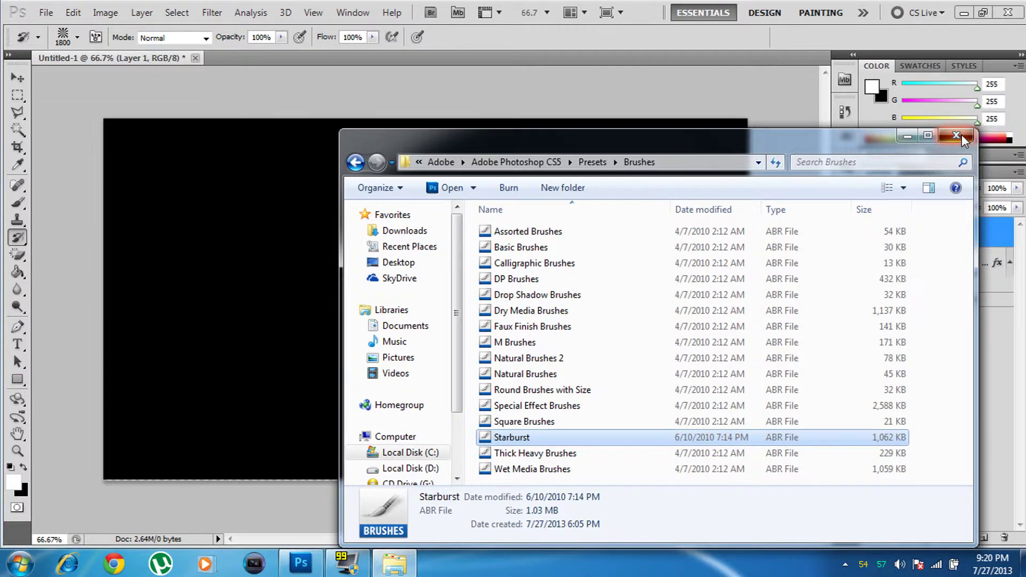
# Stamp the 1800 px starburst on Layer 1, centred on the glowing dot, and switch to the Move tool.
pyautogui.click(78, 38)
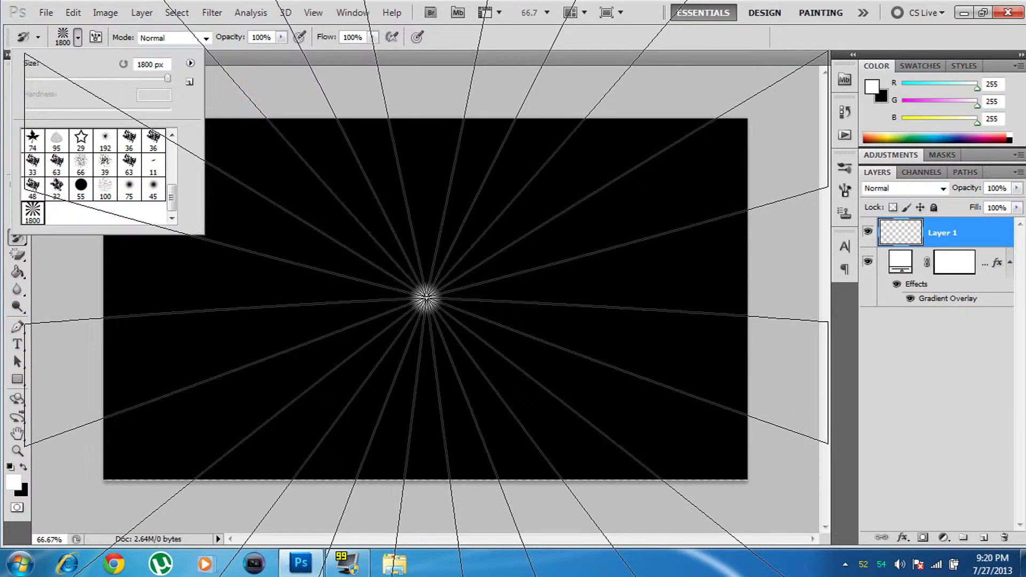
pyautogui.click(426, 296)
pyautogui.click(427, 295)
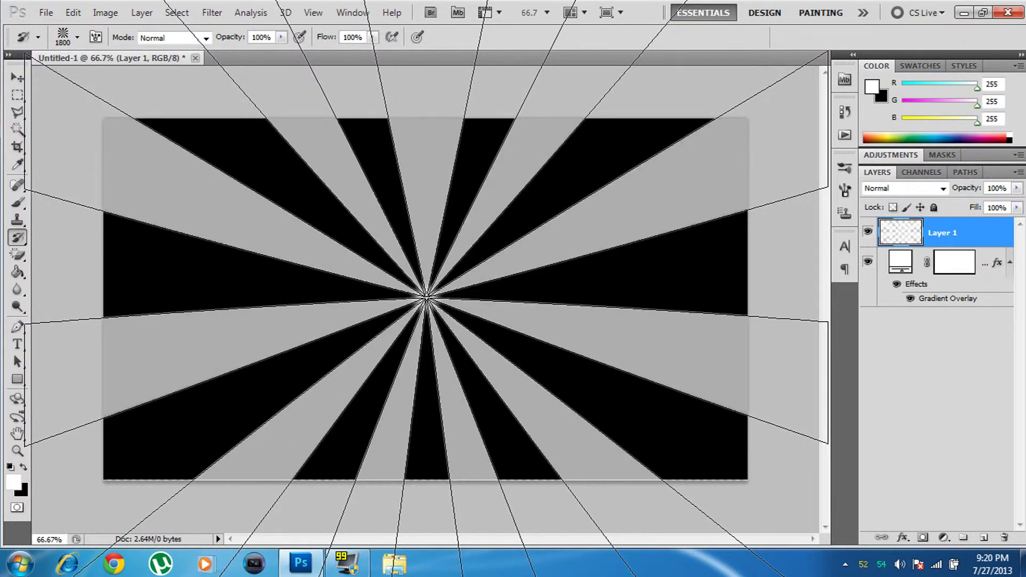
pyautogui.click(17, 78)
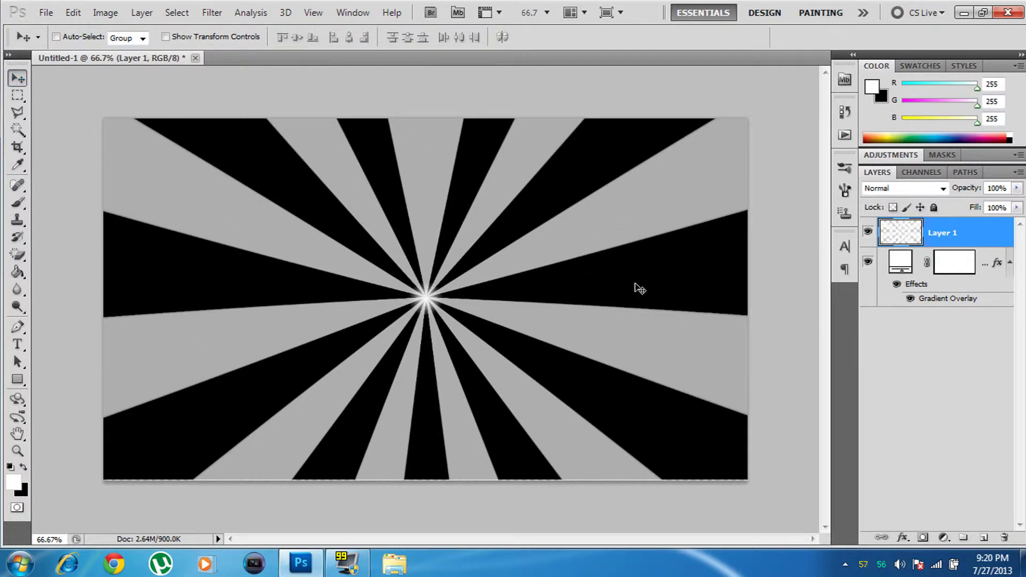
# Enable a Color Overlay for the starburst on Layer 1 in its blending options.
pyautogui.click(911, 298)
pyautogui.click(911, 298)
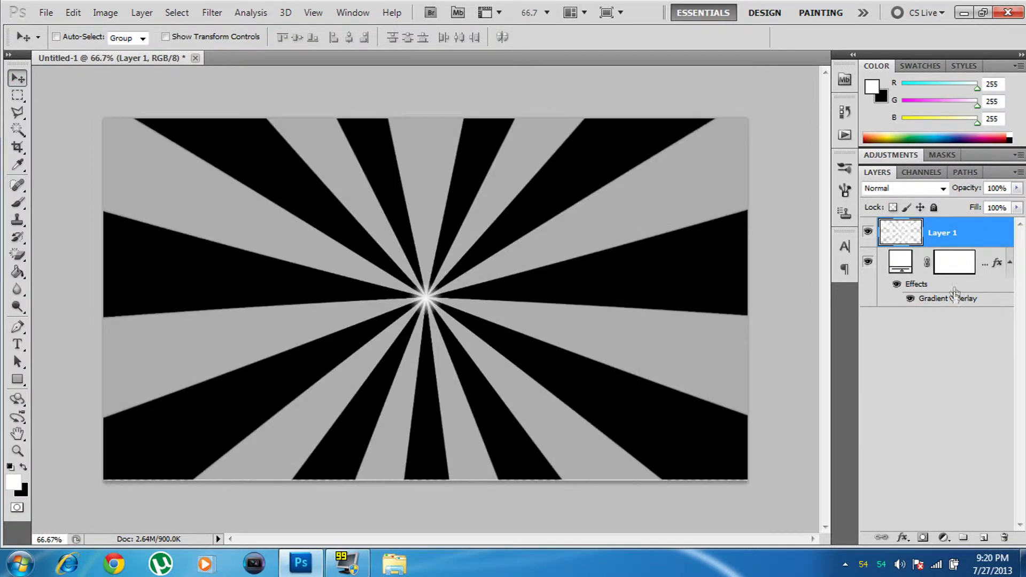
pyautogui.click(912, 260)
pyautogui.click(913, 242)
pyautogui.rightClick(912, 242)
pyautogui.click(853, 267)
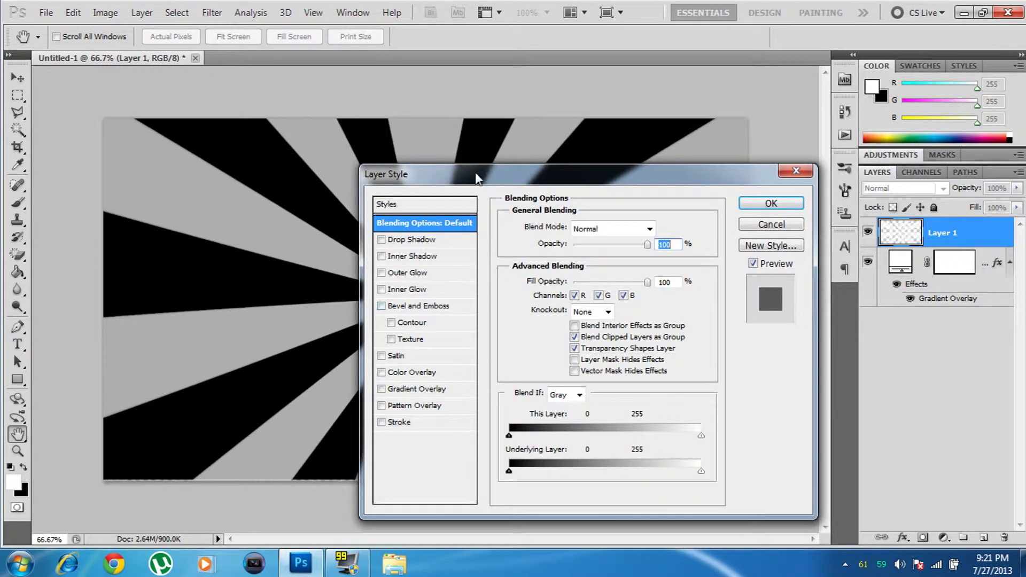
pyautogui.moveTo(481, 174); pyautogui.dragTo(817, 177)
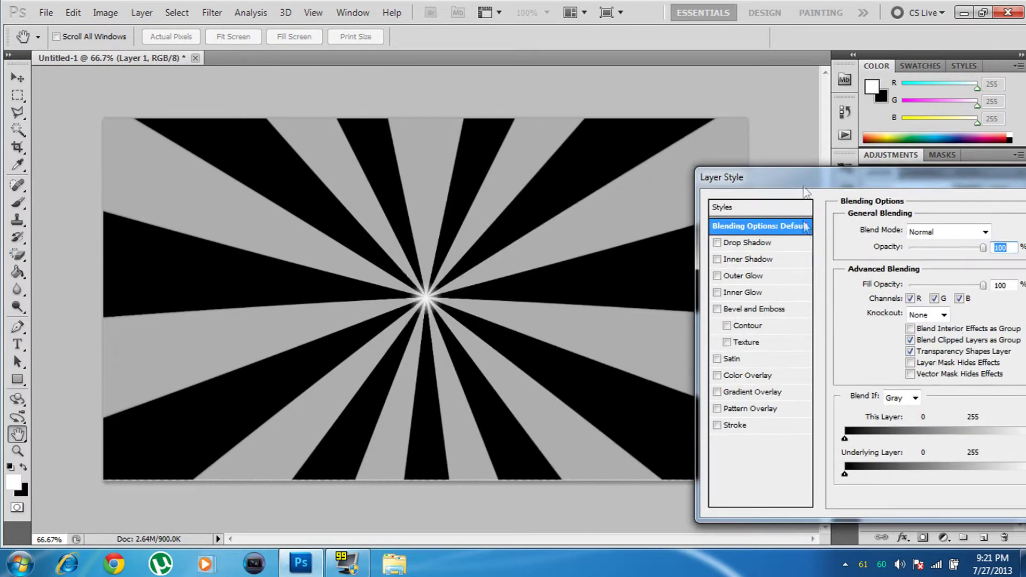
pyautogui.click(738, 377)
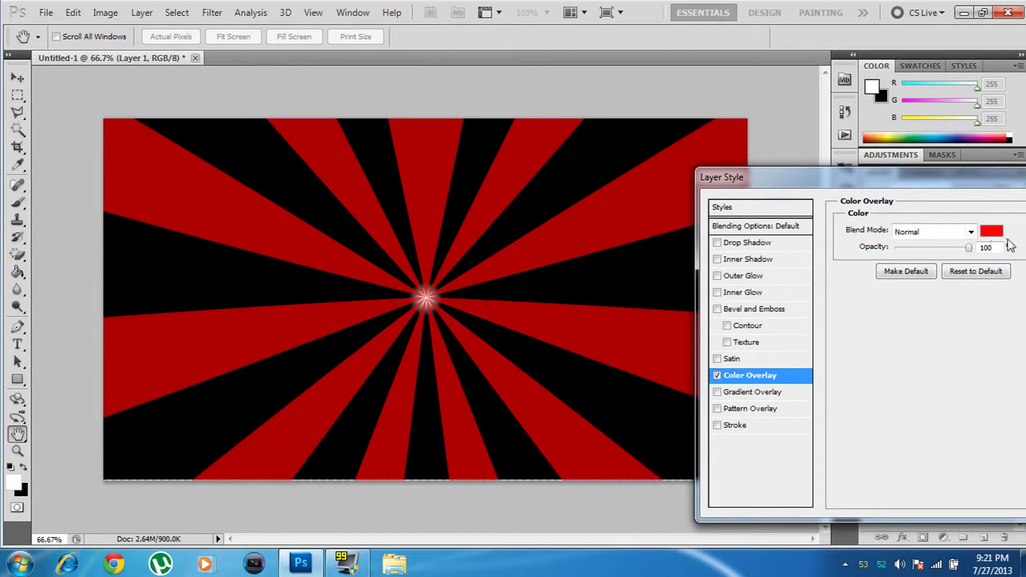
# Set Layer 1's Color Overlay to cyan and apply the layer style.
pyautogui.click(991, 231)
pyautogui.click(679, 350)
pyautogui.moveTo(679, 350)
pyautogui.mouseDown()
pyautogui.moveTo(678, 326)
pyautogui.moveTo(678, 334)
pyautogui.mouseUp()
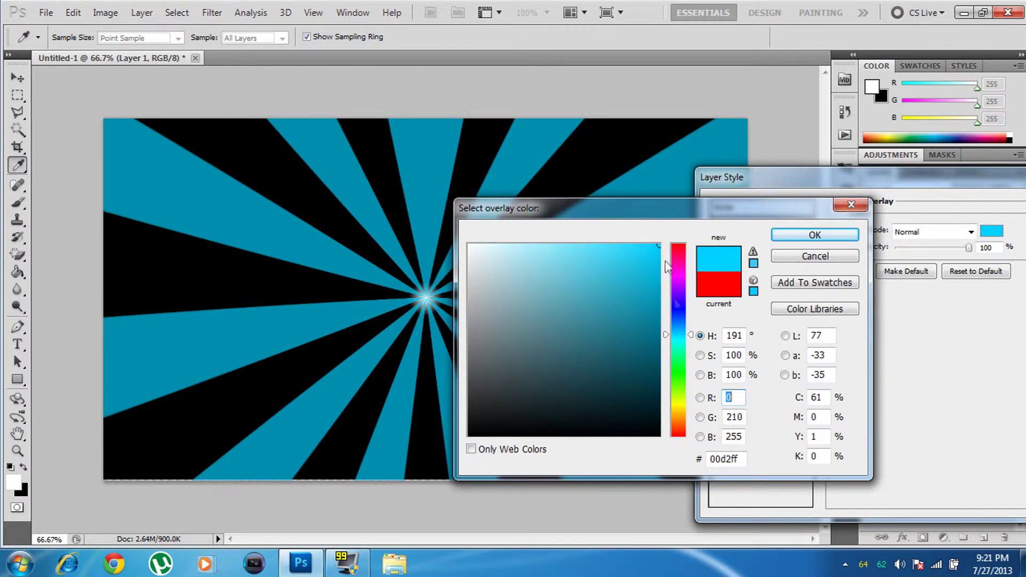
pyautogui.moveTo(731, 213); pyautogui.dragTo(929, 213)
pyautogui.click(877, 341)
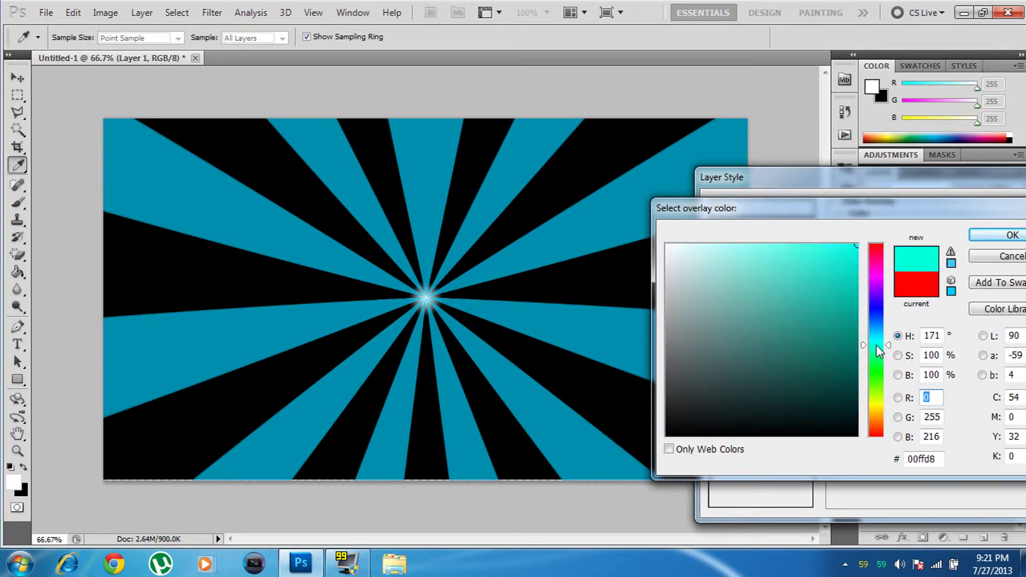
pyautogui.moveTo(876, 340); pyautogui.dragTo(877, 341)
pyautogui.click(1003, 236)
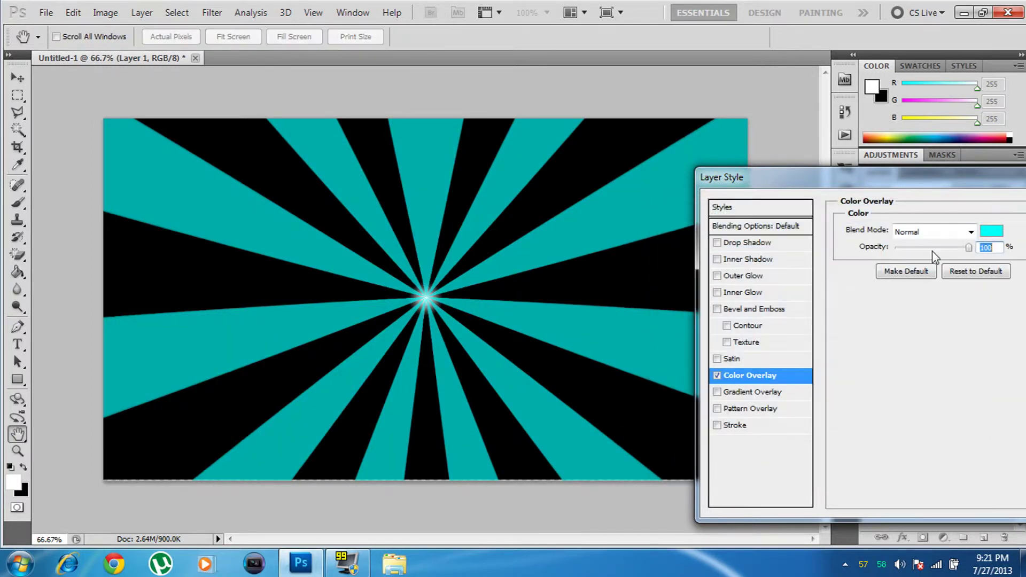
pyautogui.moveTo(855, 177); pyautogui.dragTo(548, 178)
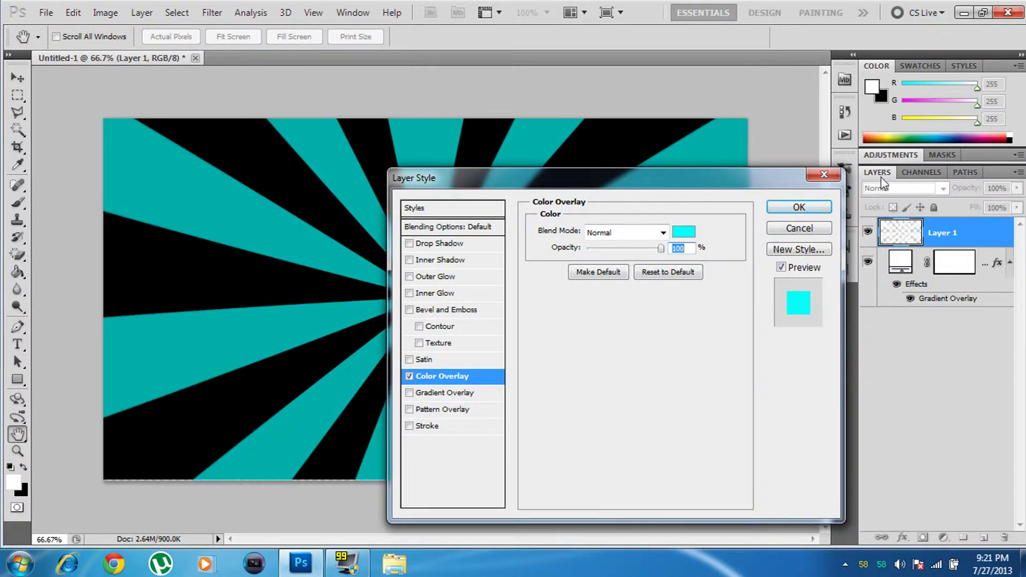
pyautogui.click(799, 207)
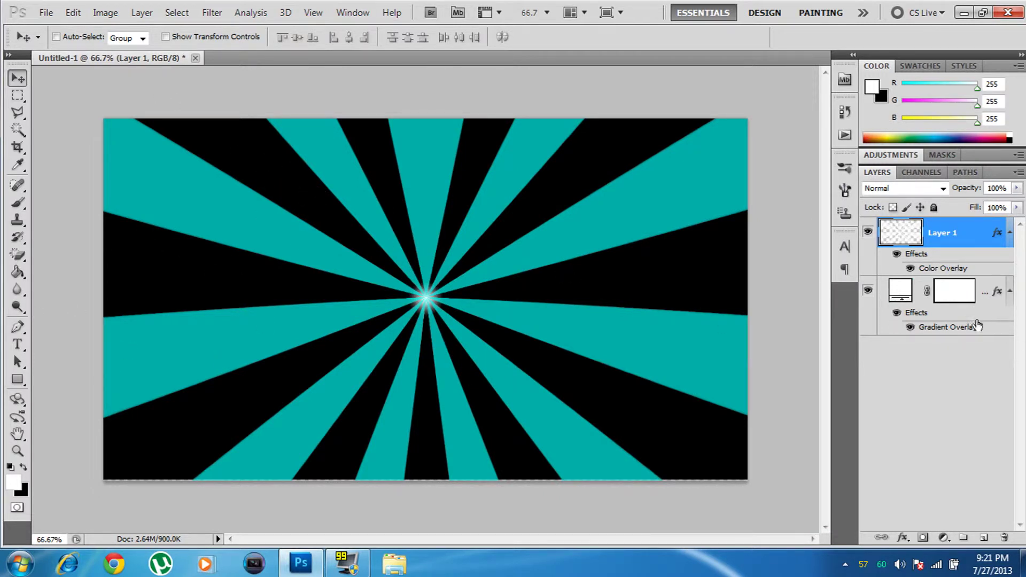
# Enable a Color Overlay in the rectangle shape layer's blending options.
pyautogui.click(906, 295)
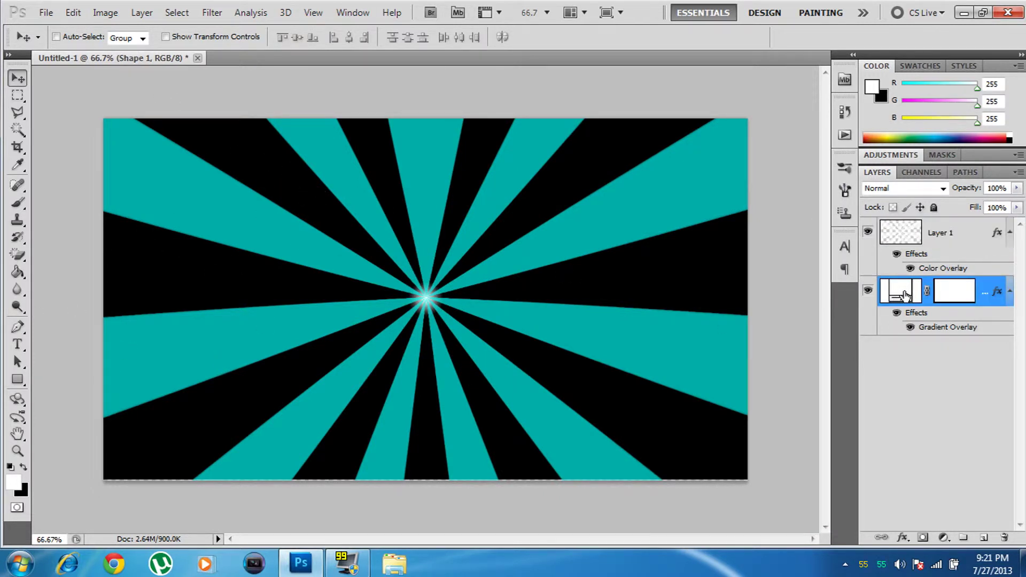
pyautogui.rightClick(908, 295)
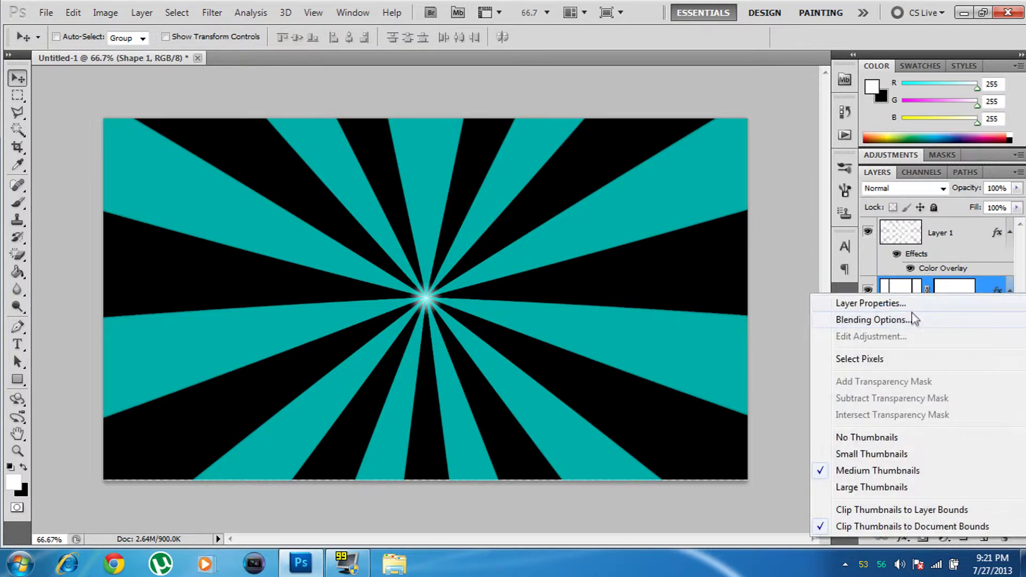
pyautogui.rightClick(910, 286)
pyautogui.click(910, 287)
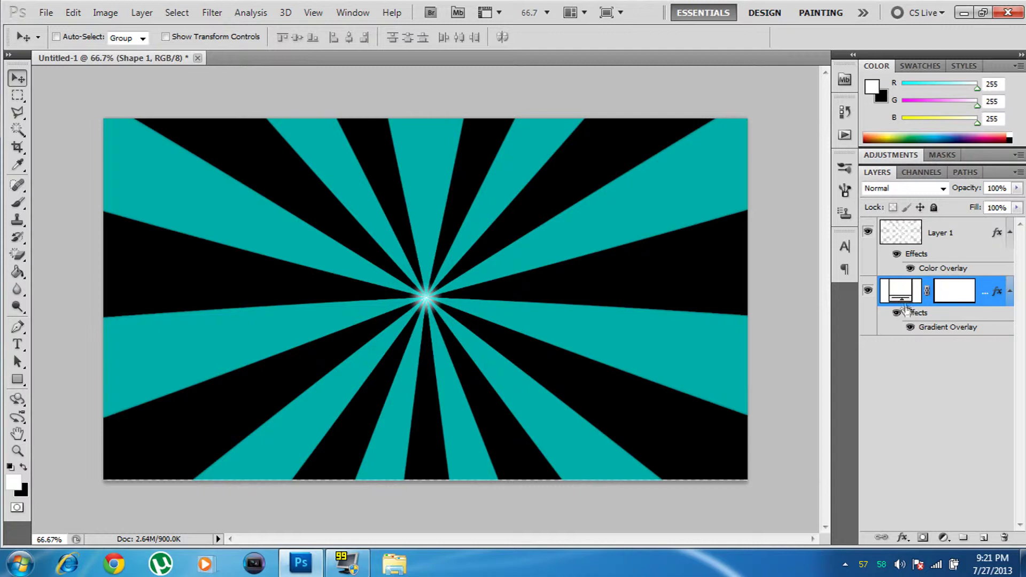
pyautogui.rightClick(901, 299)
pyautogui.click(879, 454)
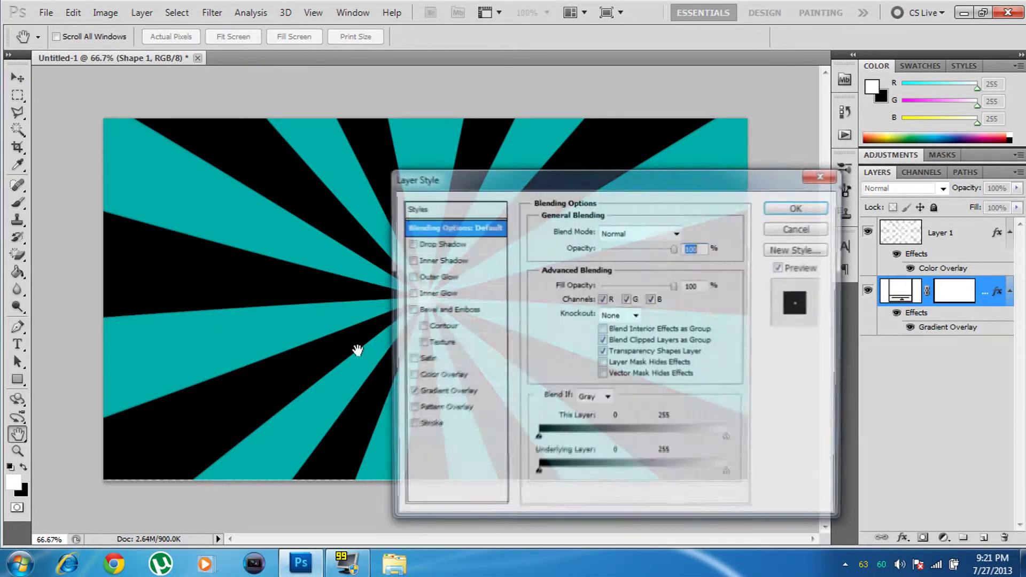
pyautogui.click(433, 380)
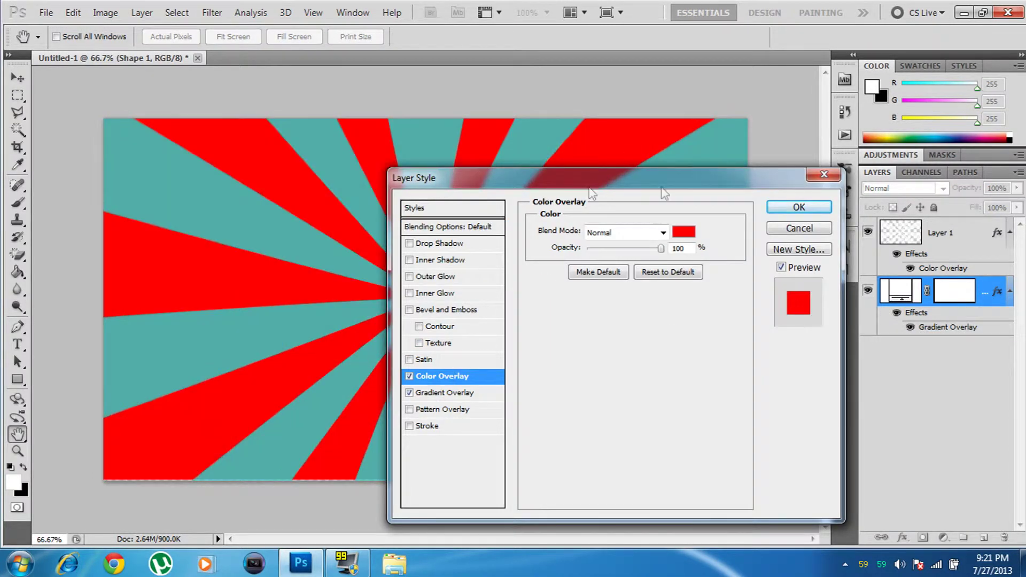
# Set the shape layer's Color Overlay to bright blue #00aff8.
pyautogui.moveTo(589, 182); pyautogui.dragTo(841, 187)
pyautogui.click(935, 233)
pyautogui.moveTo(880, 337)
pyautogui.mouseDown()
pyautogui.moveTo(889, 405)
pyautogui.moveTo(880, 247)
pyautogui.mouseUp()
pyautogui.moveTo(666, 435)
pyautogui.mouseDown()
pyautogui.moveTo(637, 252)
pyautogui.moveTo(668, 255)
pyautogui.moveTo(659, 243)
pyautogui.mouseUp()
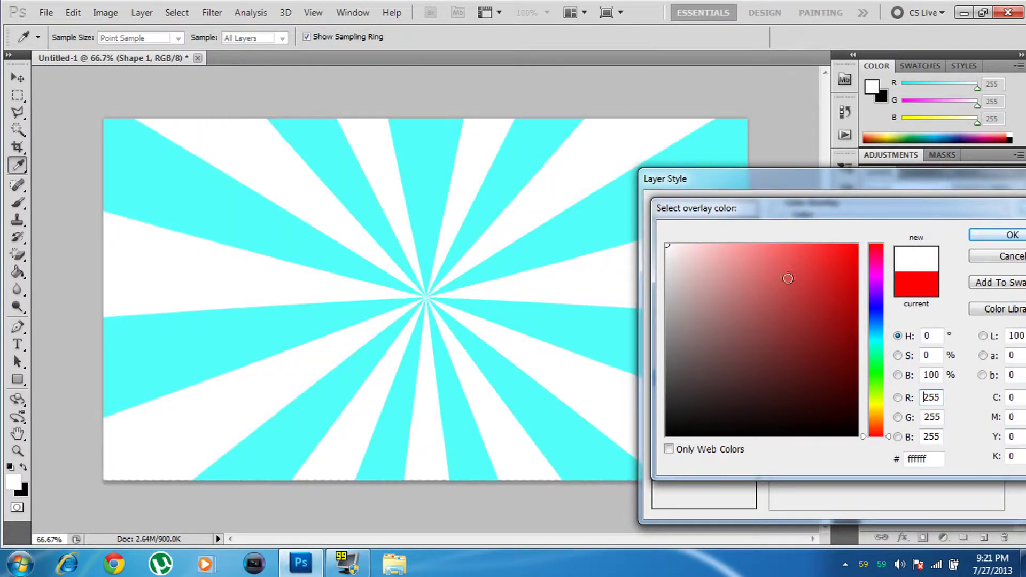
pyautogui.click(883, 337)
pyautogui.moveTo(853, 240); pyautogui.dragTo(856, 250)
pyautogui.moveTo(871, 338)
pyautogui.mouseDown()
pyautogui.moveTo(868, 323)
pyautogui.moveTo(874, 349)
pyautogui.moveTo(871, 331)
pyautogui.mouseUp()
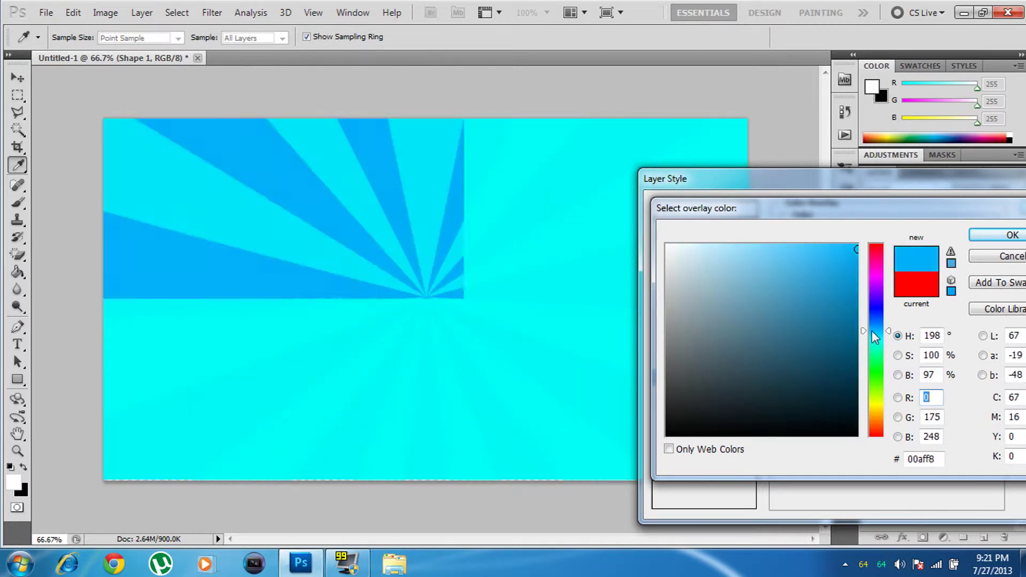